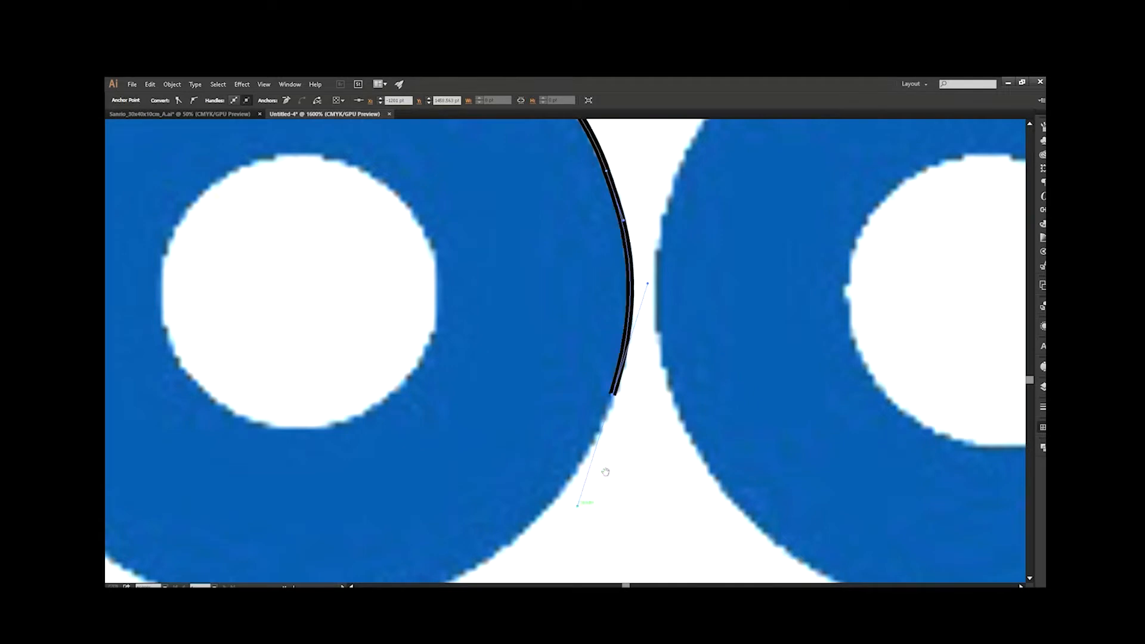
# Trace the lower outer curve of the first "o" with the Pen tool, ending at the notch beside the first "l"
pyautogui.moveTo(576, 371); pyautogui.dragTo(572, 369)
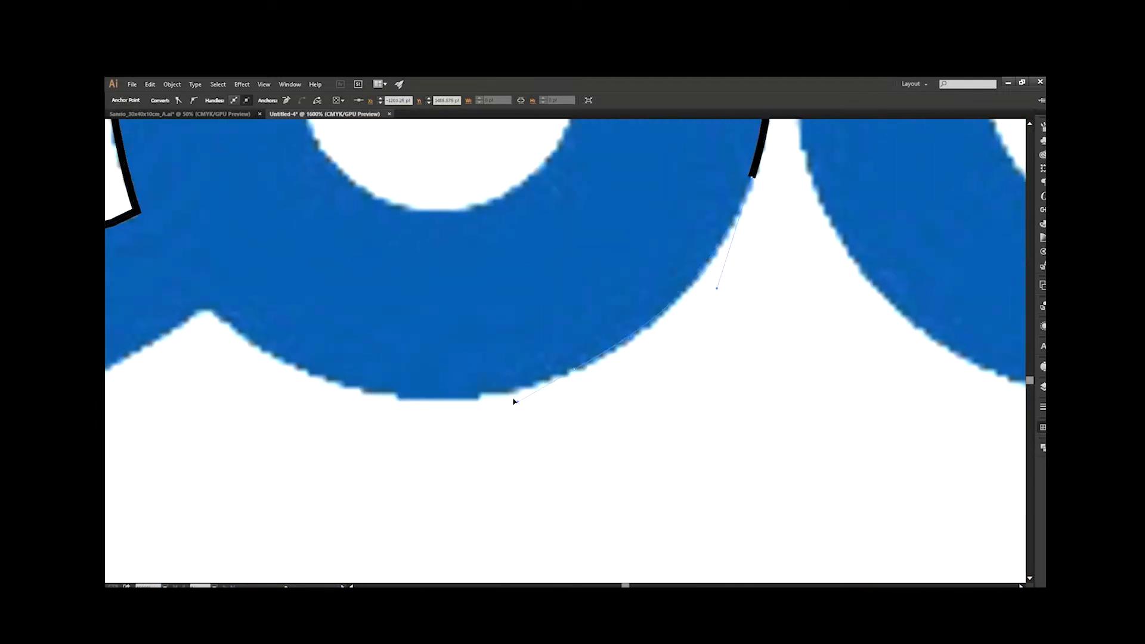
pyautogui.moveTo(511, 402); pyautogui.dragTo(513, 402)
pyautogui.moveTo(354, 387); pyautogui.dragTo(291, 371)
pyautogui.click(208, 307)
# Trace the rounded underside and outer side of the first "l" to close the "lo" outline
pyautogui.moveTo(304, 316); pyautogui.dragTo(660, 270)
pyautogui.moveTo(382, 347); pyautogui.dragTo(267, 369)
pyautogui.moveTo(282, 305); pyautogui.dragTo(560, 409)
pyautogui.moveTo(405, 334); pyautogui.dragTo(365, 239)
pyautogui.moveTo(437, 324); pyautogui.dragTo(436, 563)
pyautogui.moveTo(405, 316); pyautogui.dragTo(404, 266)
pyautogui.hotkey('ctrl', 'z')
pyautogui.moveTo(378, 314); pyautogui.dragTo(377, 313)
pyautogui.moveTo(372, 263); pyautogui.dragTo(373, 261)
pyautogui.scroll(-2, 393, 273)
pyautogui.moveTo(414, 181); pyautogui.dragTo(446, 380)
pyautogui.click(421, 237)
# Start a new path at the outer tip of the "c" and draw its straight slanted upper end
pyautogui.scroll(-1, 519, 315)
pyautogui.moveTo(572, 362); pyautogui.dragTo(368, 290)
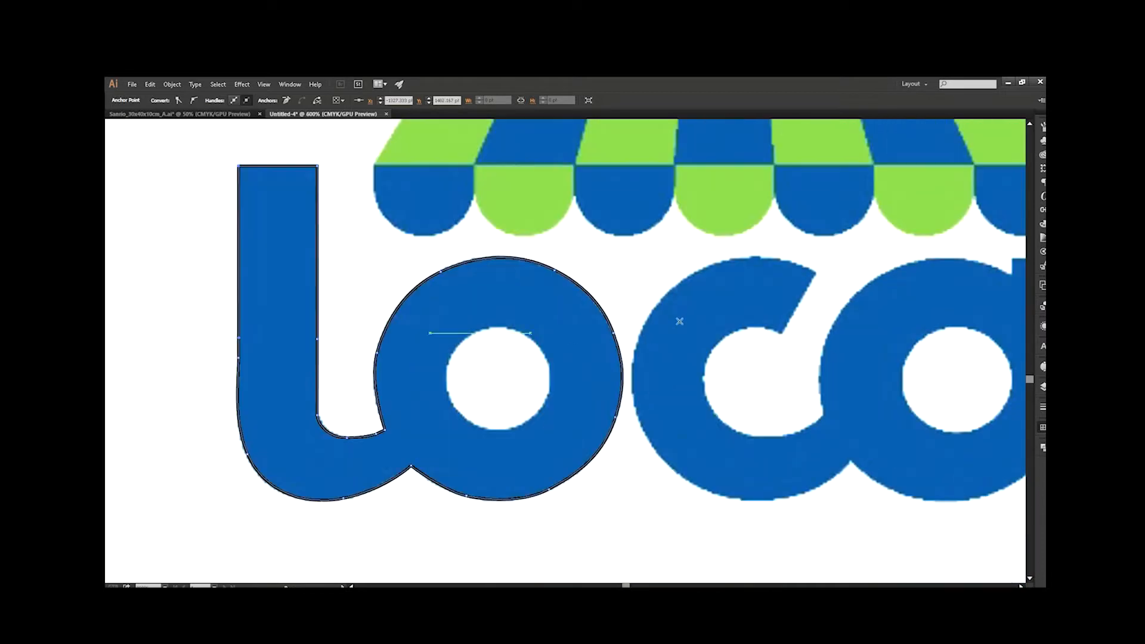
pyautogui.moveTo(661, 284); pyautogui.dragTo(521, 276)
pyautogui.scroll(3, 665, 271)
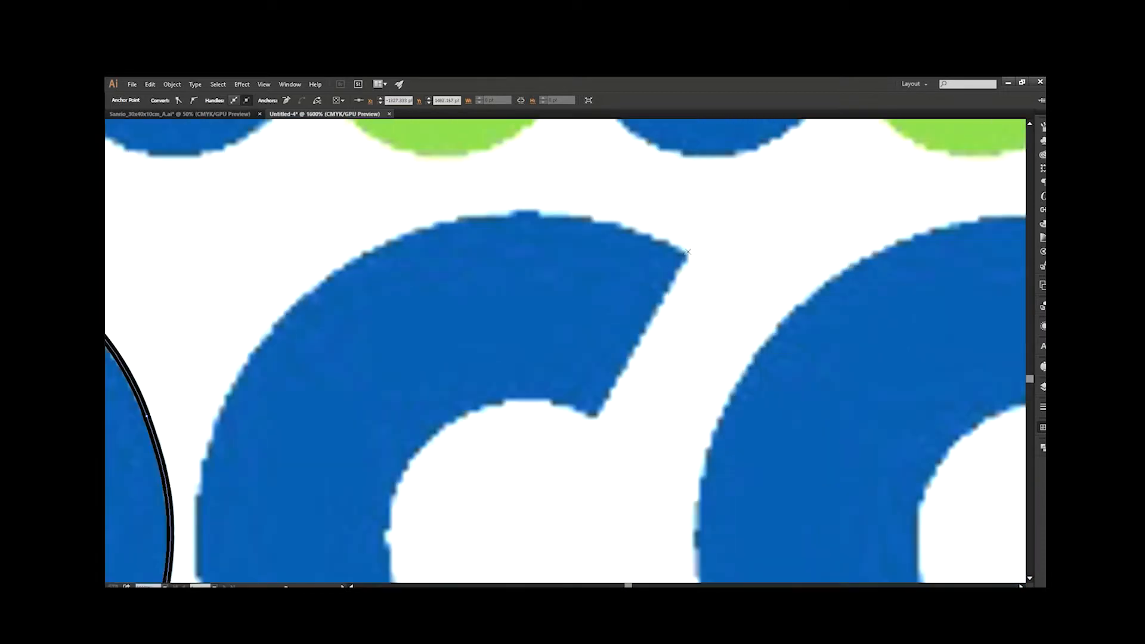
pyautogui.click(689, 253)
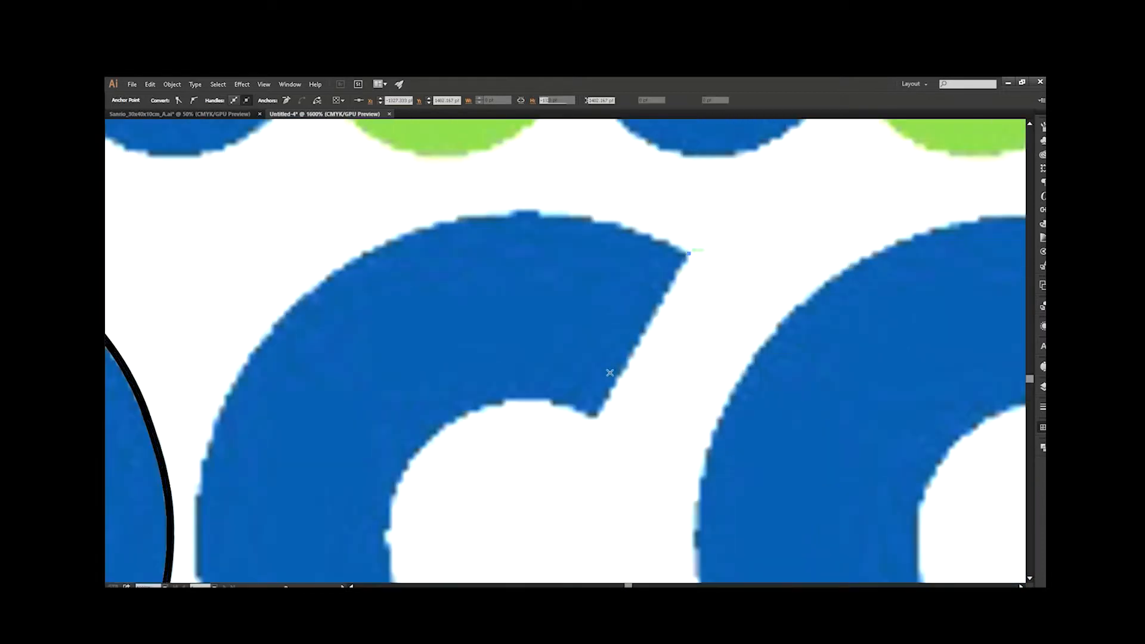
pyautogui.click(596, 414)
# Trace the inner curve of the "c" to the point where it joins the "a"
pyautogui.moveTo(597, 414); pyautogui.dragTo(683, 284)
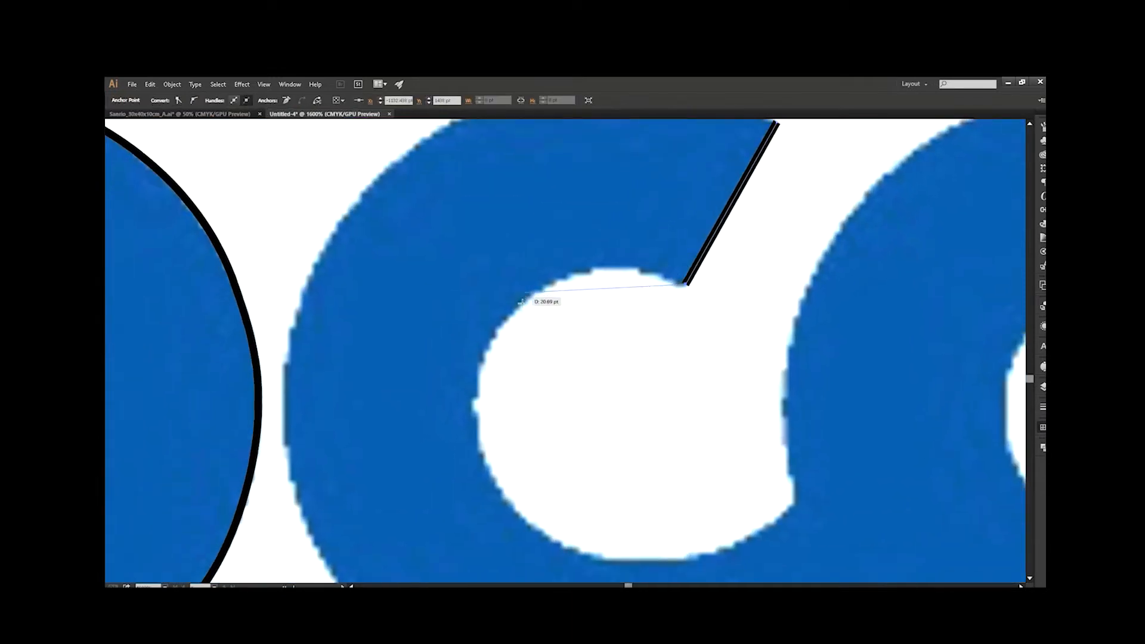
pyautogui.moveTo(452, 363); pyautogui.dragTo(452, 369)
pyautogui.moveTo(458, 366); pyautogui.dragTo(417, 240)
pyautogui.moveTo(473, 384); pyautogui.dragTo(472, 386)
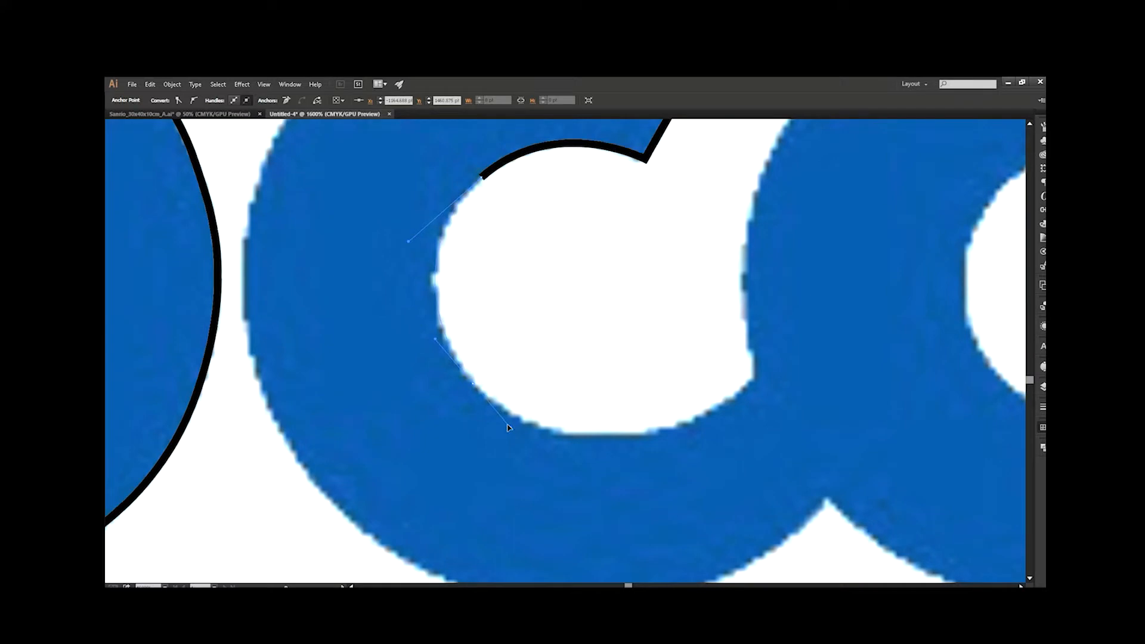
pyautogui.moveTo(508, 428); pyautogui.dragTo(512, 428)
pyautogui.moveTo(702, 427); pyautogui.dragTo(664, 429)
pyautogui.hotkey('ctrl', 'z')
pyautogui.click(648, 467)
# Continue the path over the upper arc of the "a" to the corner where it meets the stem
pyautogui.moveTo(646, 305); pyautogui.dragTo(478, 435)
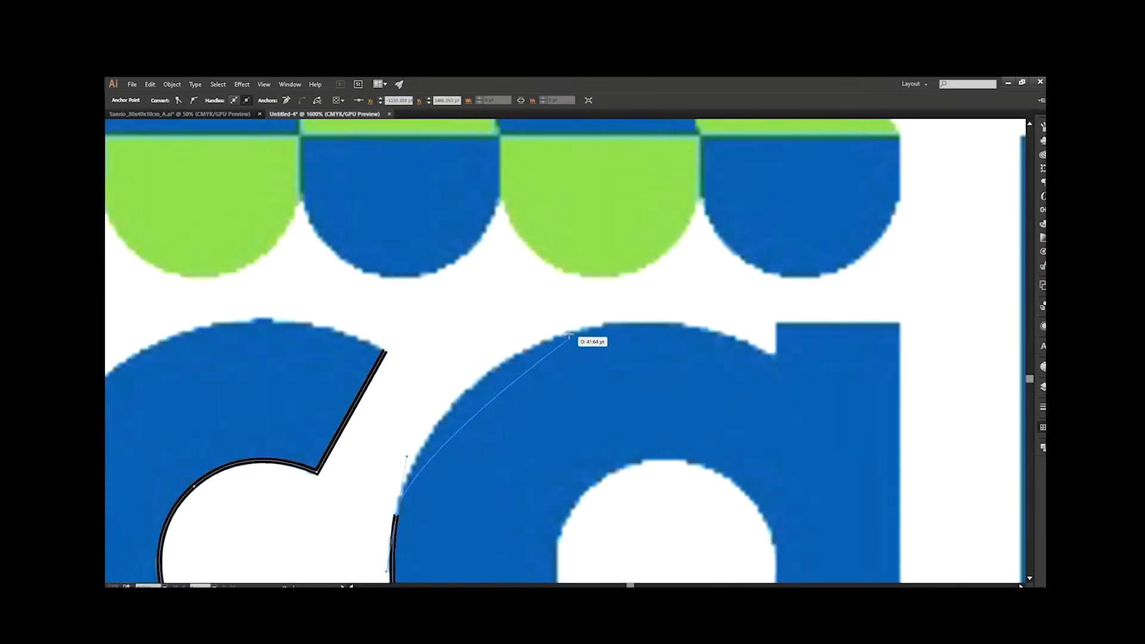
pyautogui.moveTo(567, 334); pyautogui.dragTo(632, 319)
pyautogui.moveTo(692, 338); pyautogui.dragTo(530, 287)
pyautogui.click(593, 297)
pyautogui.moveTo(606, 303); pyautogui.dragTo(610, 306)
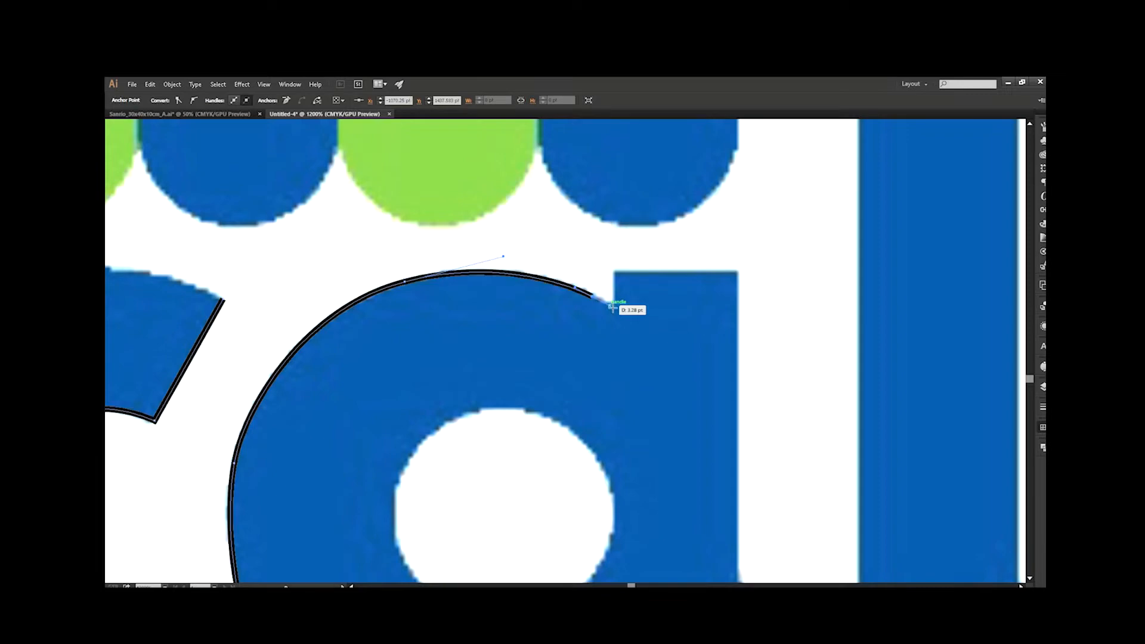
pyautogui.click(613, 308)
# Outline the top and outer side of the "a" stem, then its rounded connection to the second "l"
pyautogui.click(613, 269)
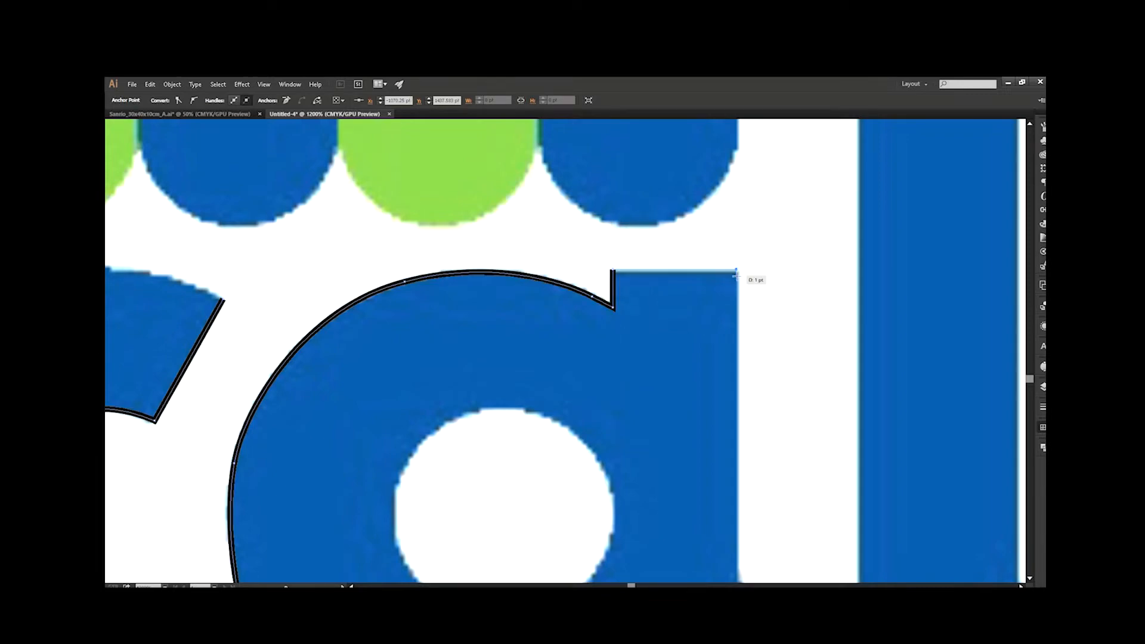
pyautogui.click(735, 275)
pyautogui.scroll(-3, 735, 275)
pyautogui.click(708, 395)
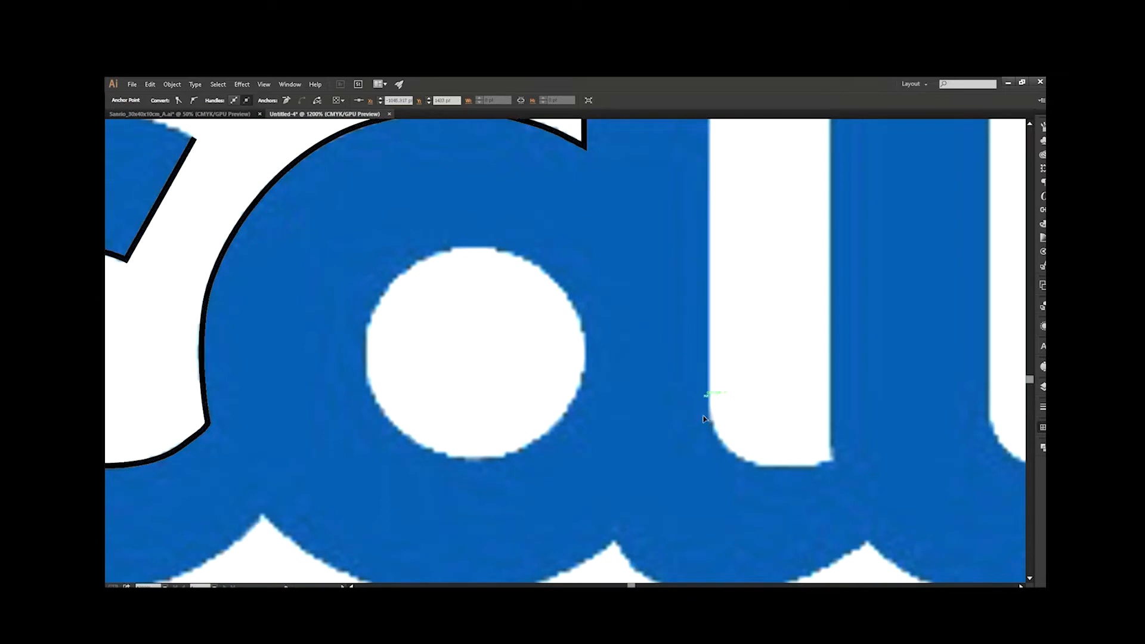
pyautogui.moveTo(759, 465); pyautogui.dragTo(770, 462)
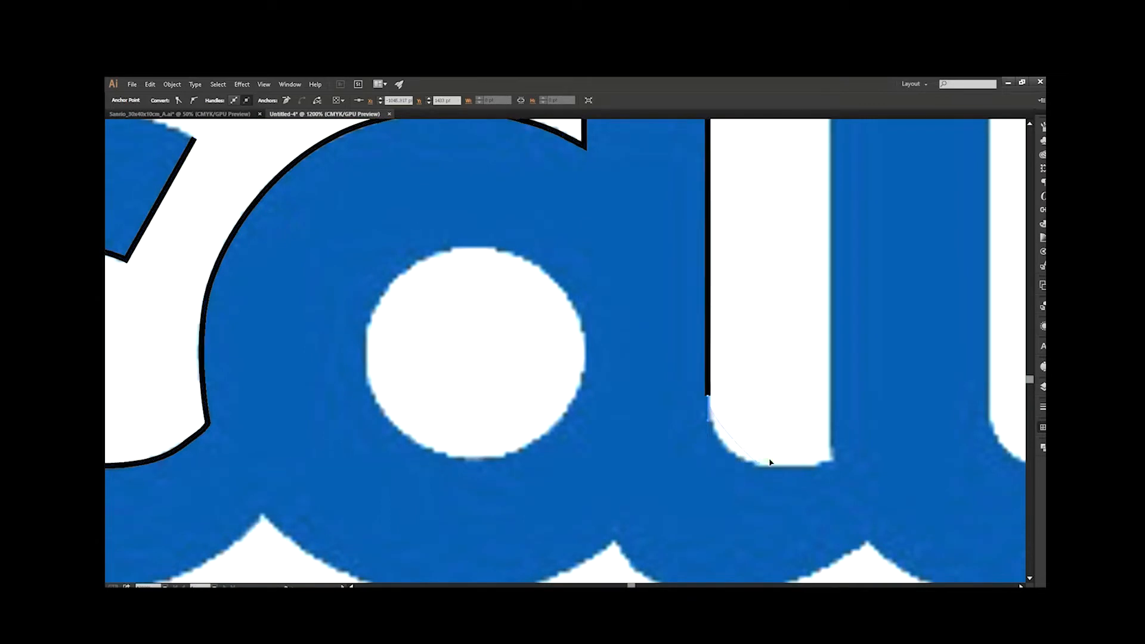
pyautogui.click(833, 461)
# Trace the two straight sides and flat top of the second "l"
pyautogui.moveTo(777, 410); pyautogui.dragTo(626, 627)
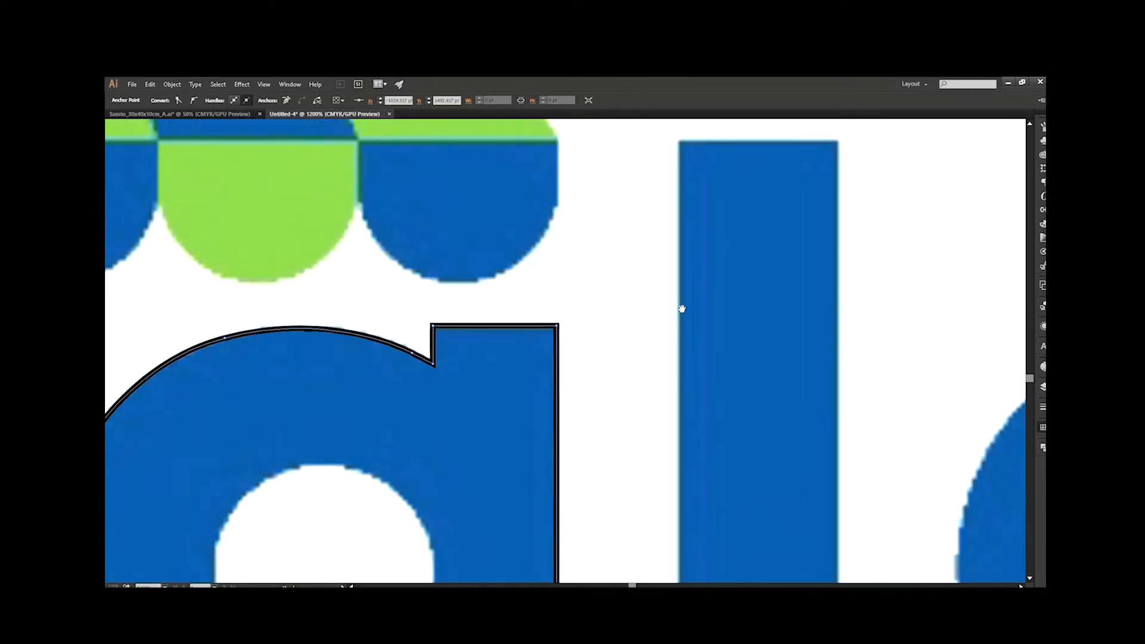
pyautogui.click(680, 142)
pyautogui.moveTo(817, 161); pyautogui.dragTo(552, 248)
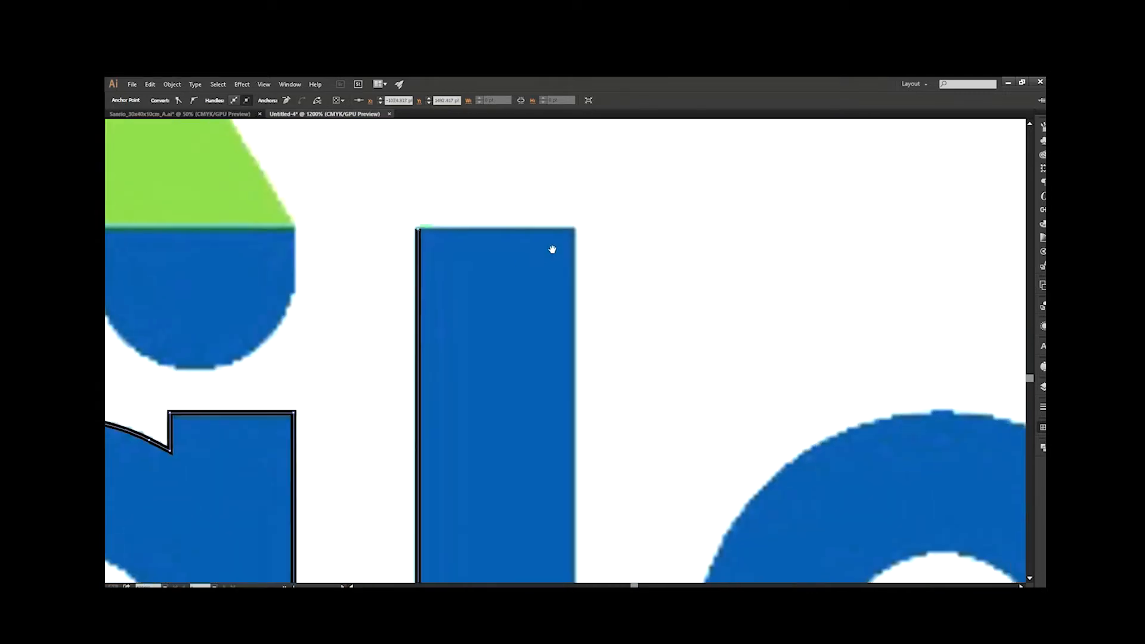
pyautogui.click(573, 229)
pyautogui.scroll(-6, 575, 190)
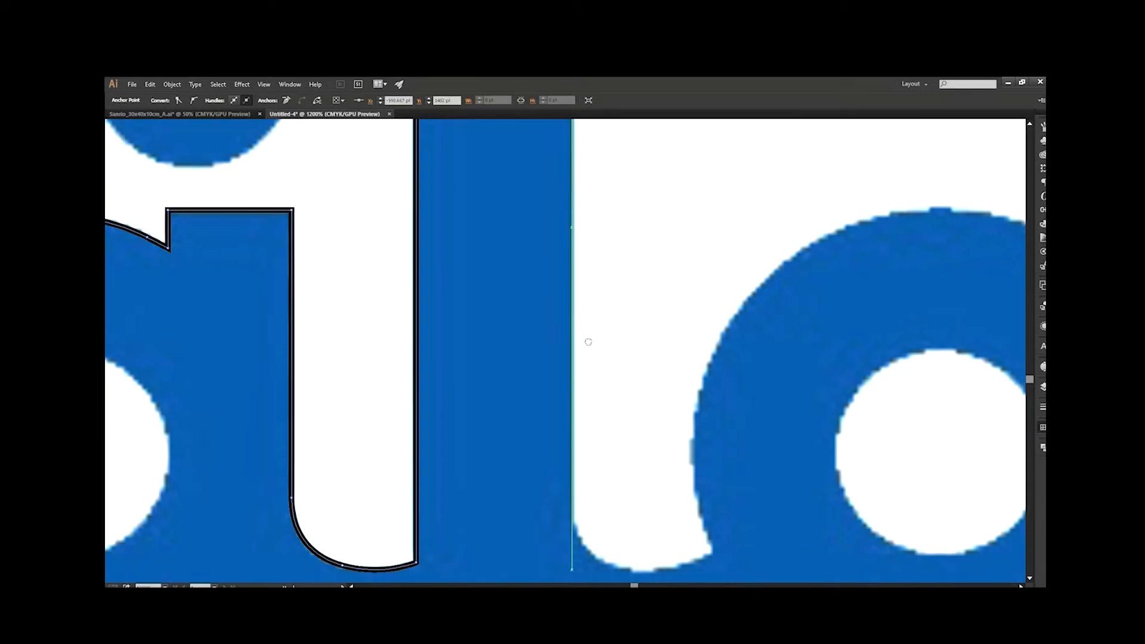
pyautogui.click(562, 320)
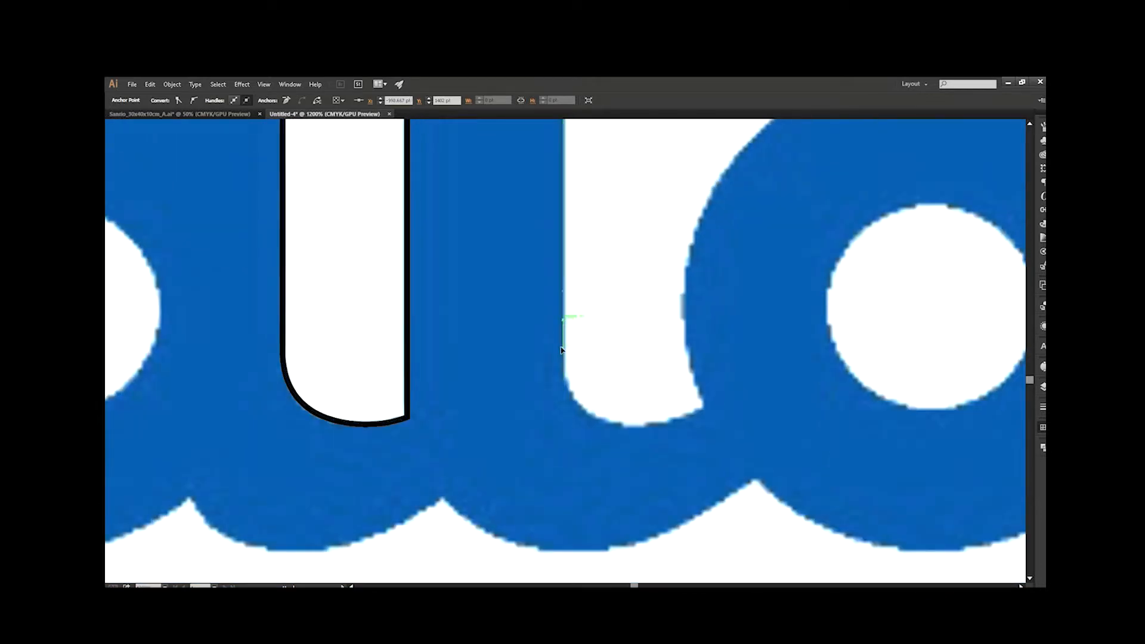
# Trace the rounded inner connection from the second "l" to the second "o"
pyautogui.click(564, 377)
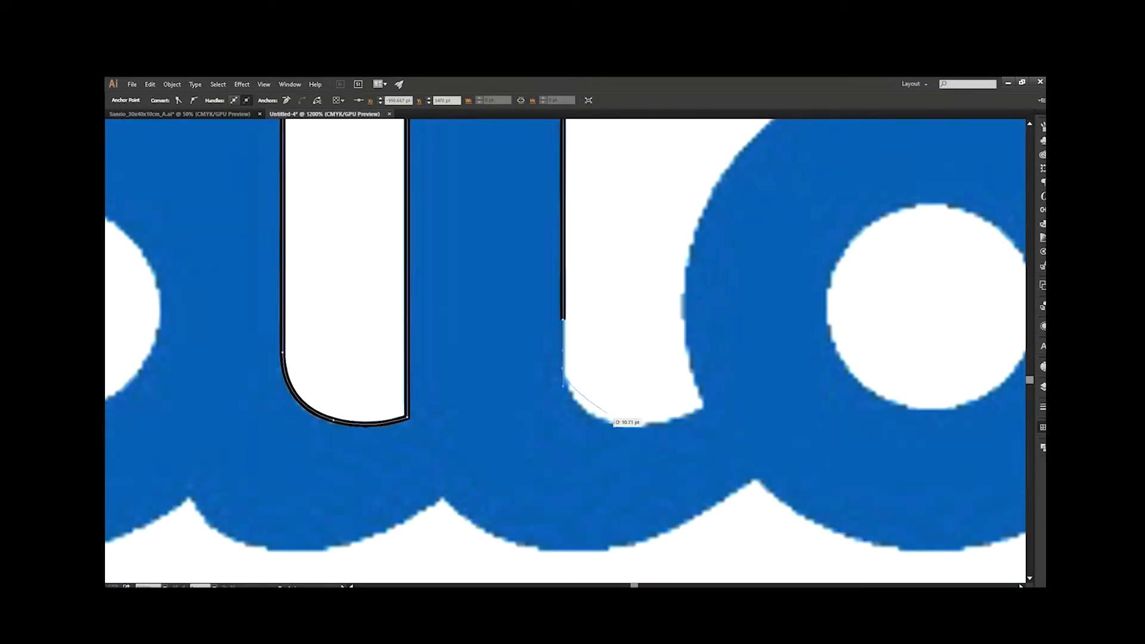
pyautogui.moveTo(622, 428); pyautogui.dragTo(669, 431)
pyautogui.click(702, 407)
# Trace the upper outer arc of the second "o" with smooth curve points
pyautogui.moveTo(678, 382); pyautogui.dragTo(493, 467)
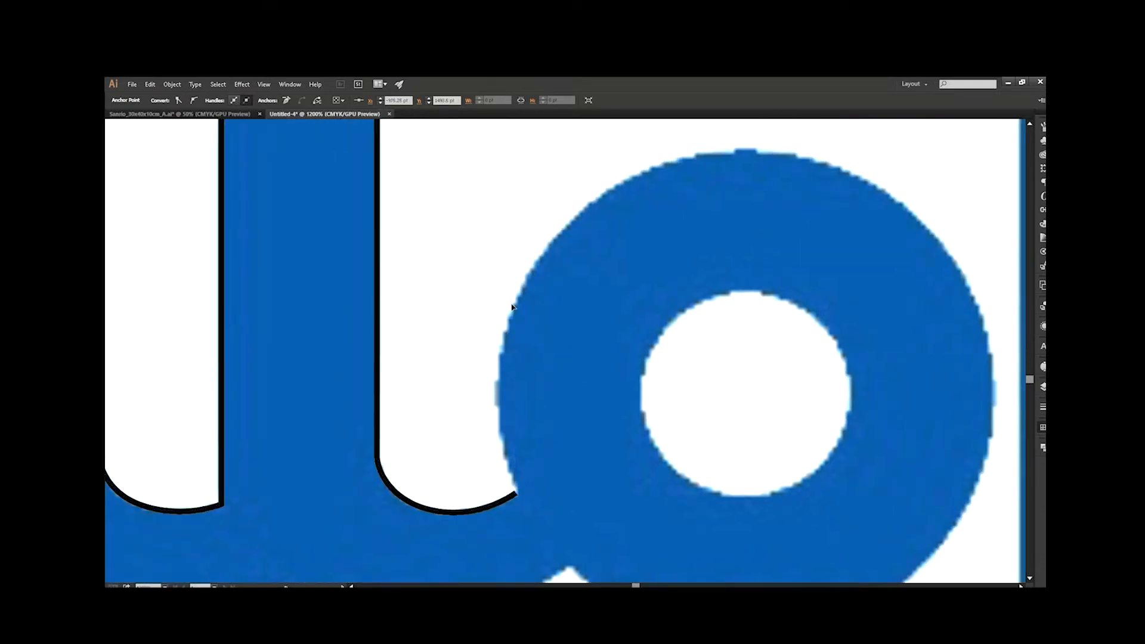
pyautogui.moveTo(536, 236); pyautogui.dragTo(539, 237)
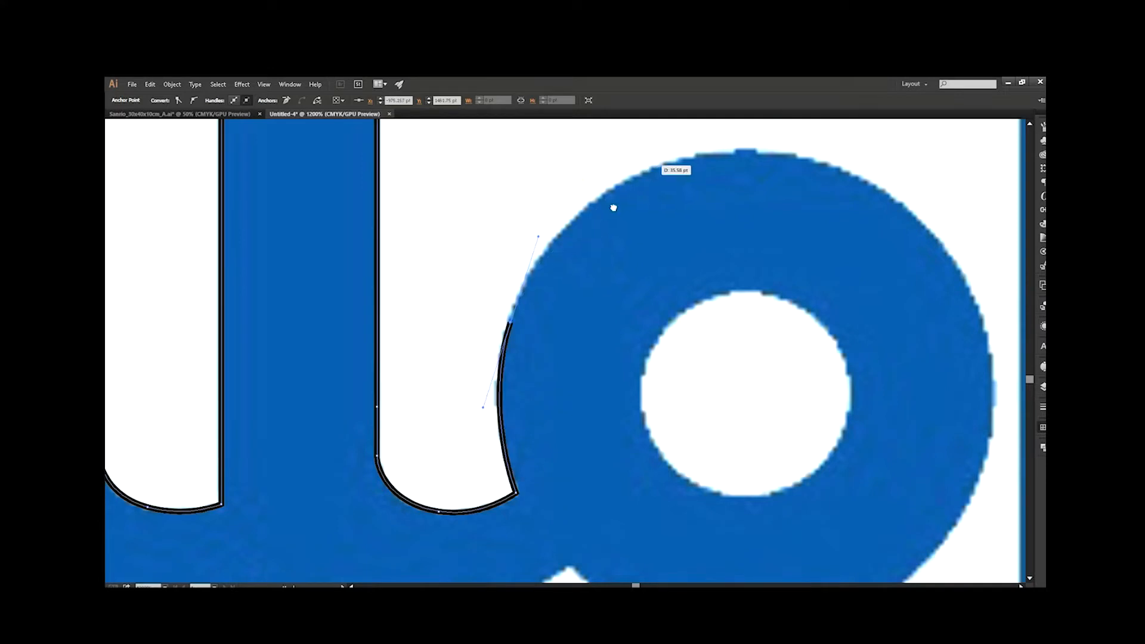
pyautogui.moveTo(635, 191); pyautogui.dragTo(432, 245)
pyautogui.moveTo(482, 215); pyautogui.dragTo(579, 186)
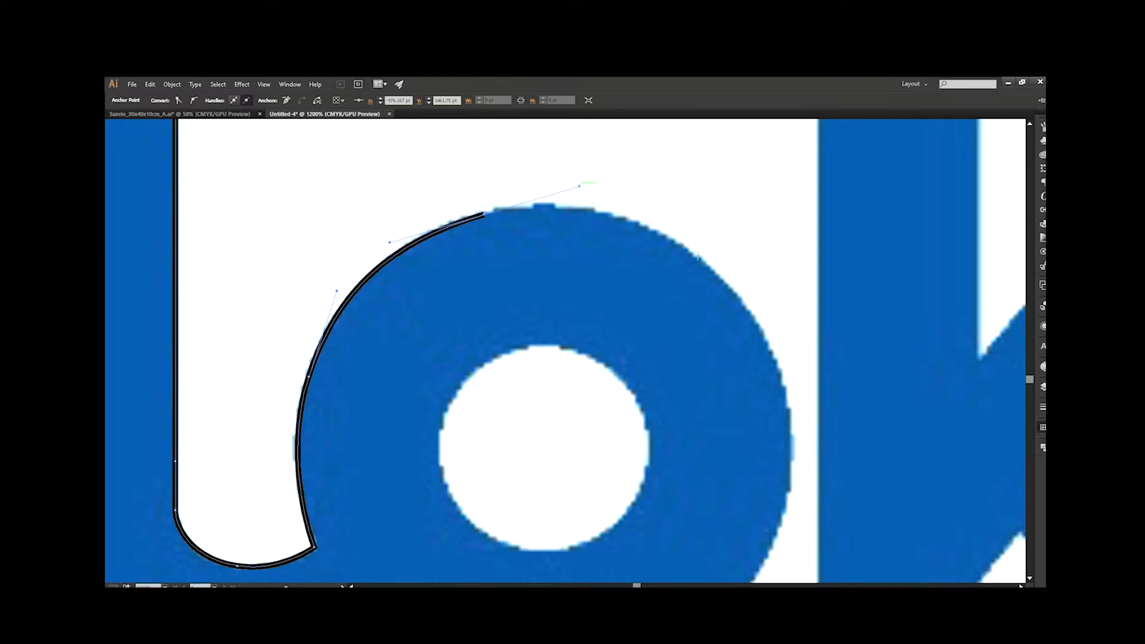
pyautogui.moveTo(719, 275); pyautogui.dragTo(738, 296)
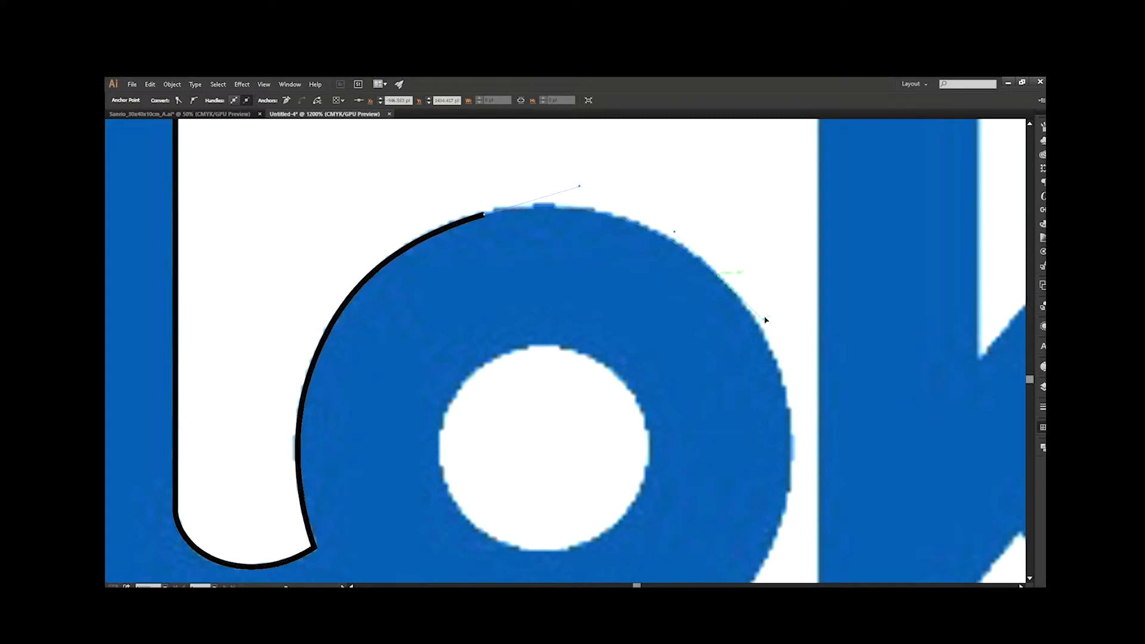
# Trace the lower outer arc of the second "o" back to its notch with the second "l"
pyautogui.moveTo(778, 364); pyautogui.dragTo(754, 224)
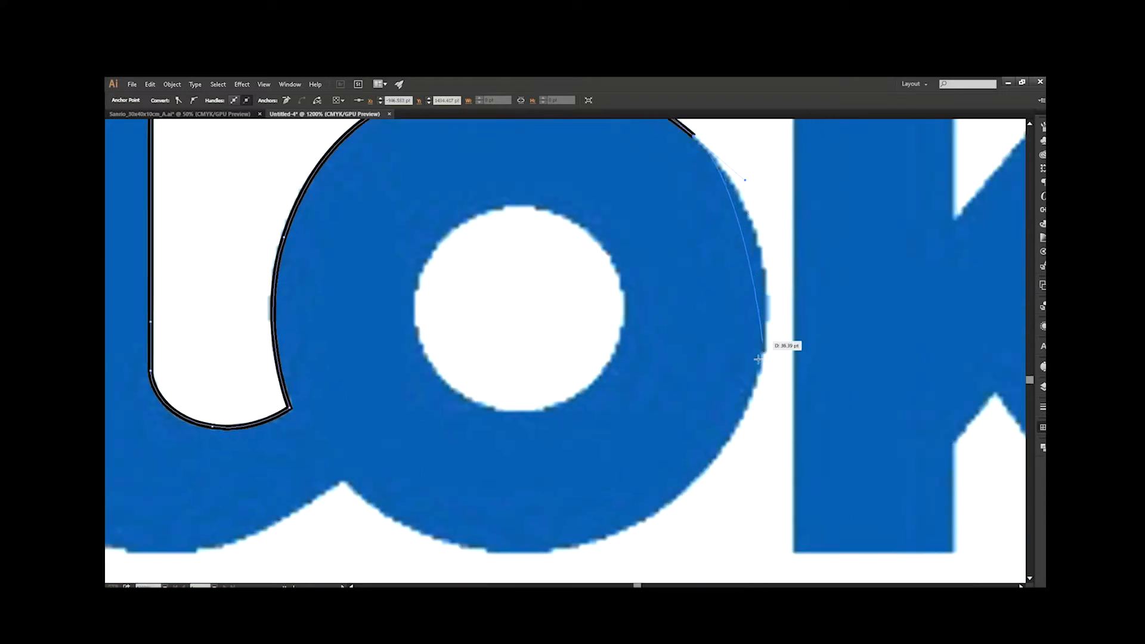
pyautogui.moveTo(756, 378)
pyautogui.mouseDown()
pyautogui.moveTo(728, 479)
pyautogui.moveTo(763, 393)
pyautogui.mouseUp()
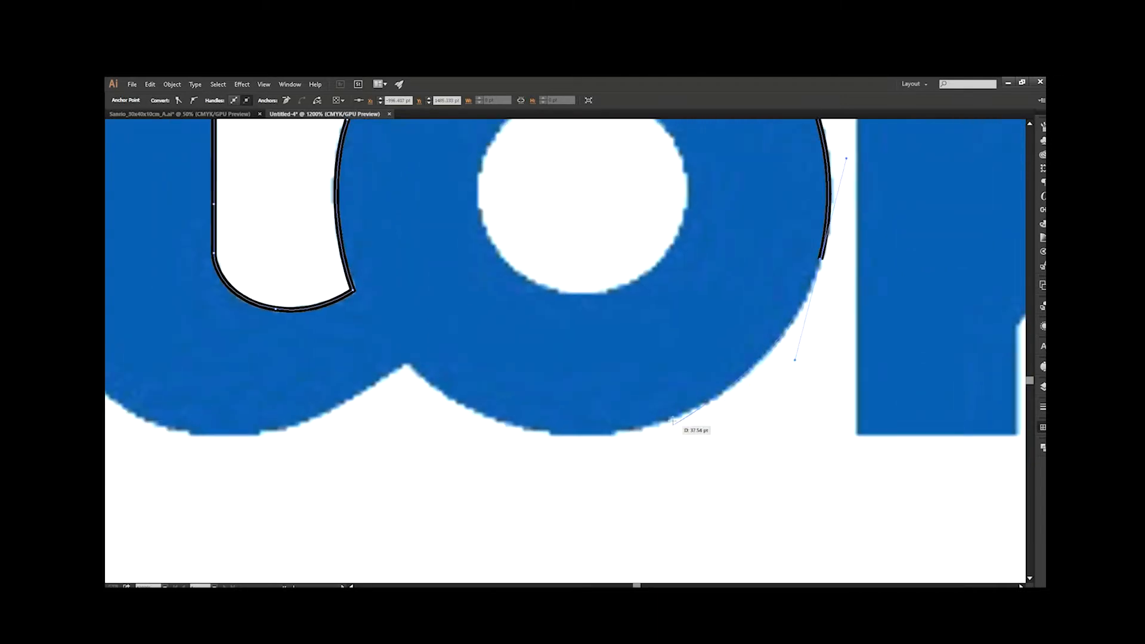
pyautogui.moveTo(671, 418); pyautogui.dragTo(634, 436)
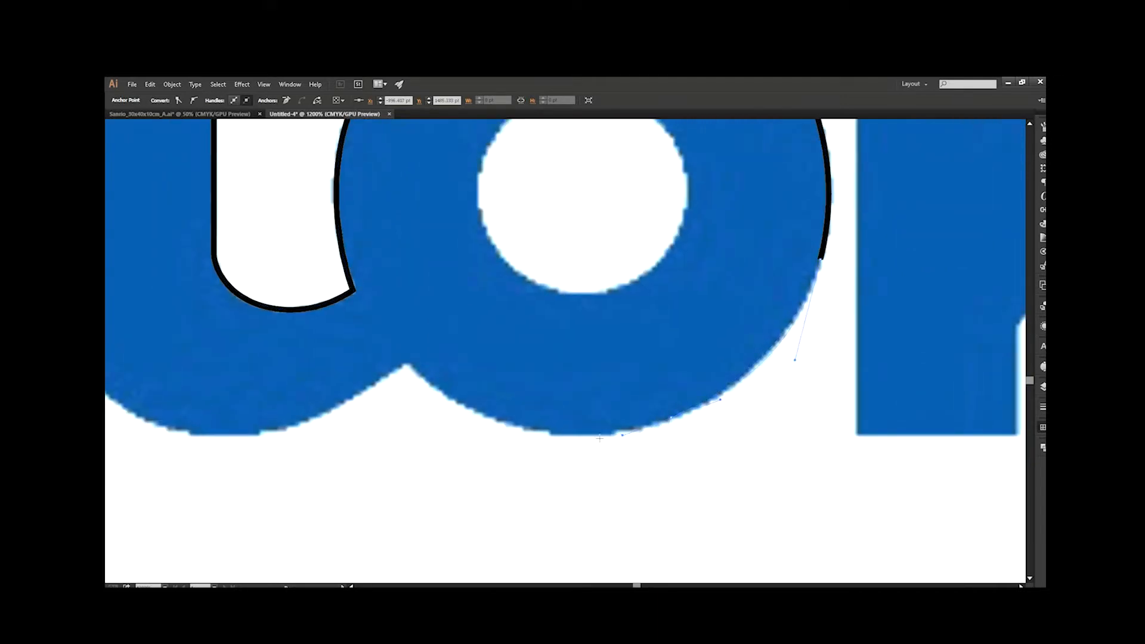
pyautogui.moveTo(507, 423); pyautogui.dragTo(467, 411)
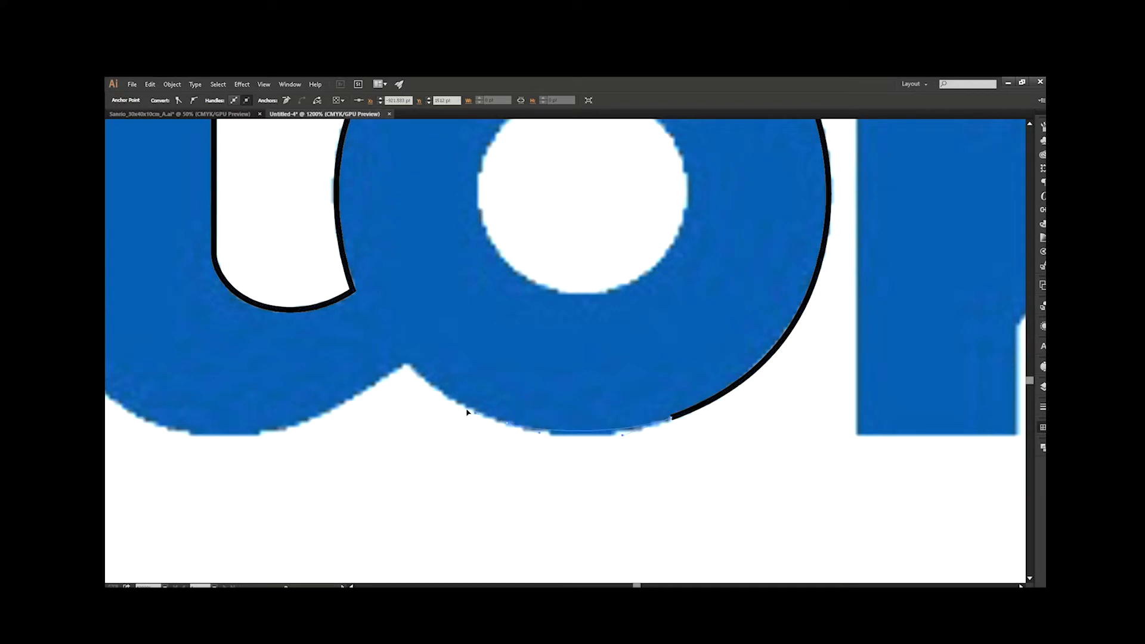
pyautogui.moveTo(411, 362)
pyautogui.mouseDown()
pyautogui.moveTo(422, 376)
pyautogui.moveTo(432, 365)
pyautogui.moveTo(777, 345)
pyautogui.mouseUp()
# Trace the curved undersides of the second "l" and the "a" stem, with corner points at their notches
pyautogui.moveTo(538, 413); pyautogui.dragTo(467, 408)
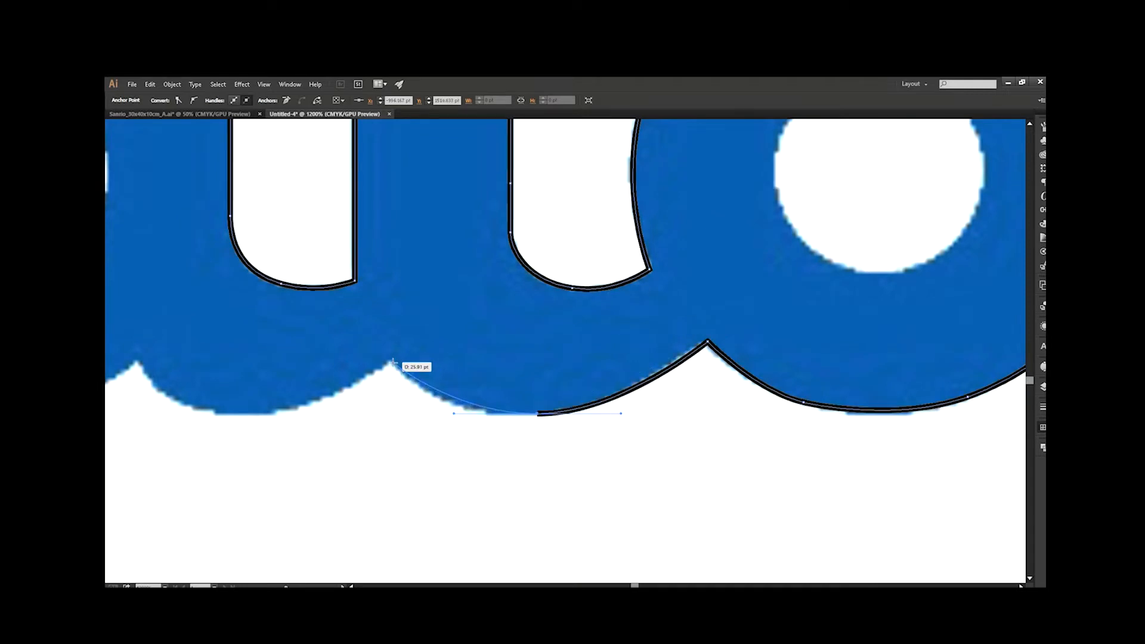
pyautogui.moveTo(390, 358); pyautogui.dragTo(743, 304)
pyautogui.moveTo(618, 361); pyautogui.dragTo(640, 335)
pyautogui.click(490, 308)
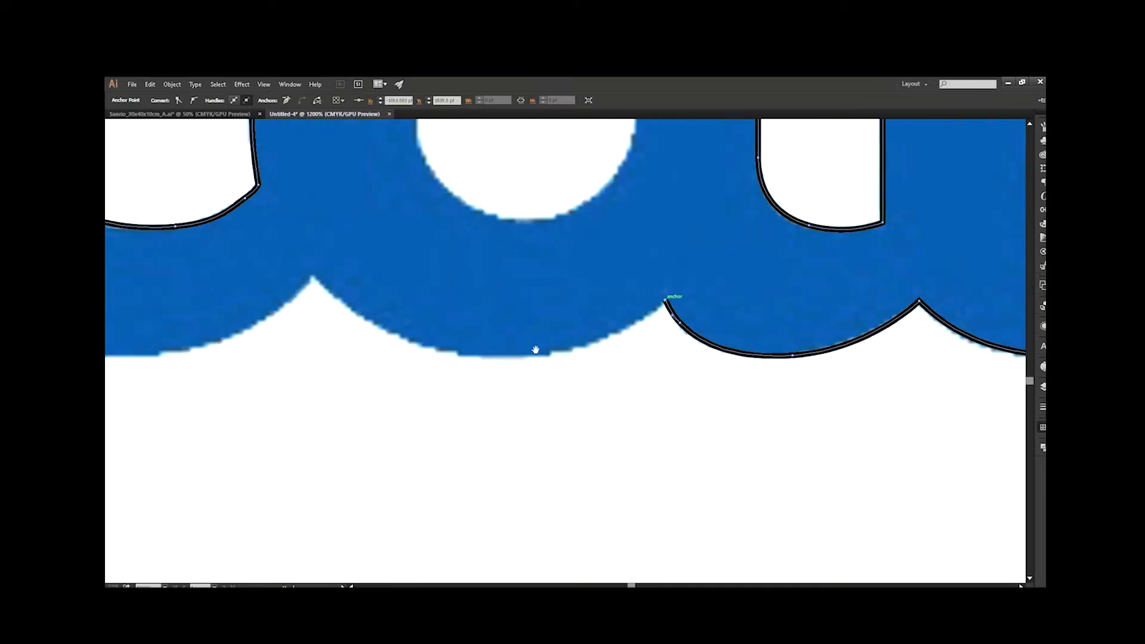
# Trace the undersides of the "a" bowl and the "c", continuing up the lower outer curve of the "c"
pyautogui.moveTo(507, 356); pyautogui.dragTo(401, 356)
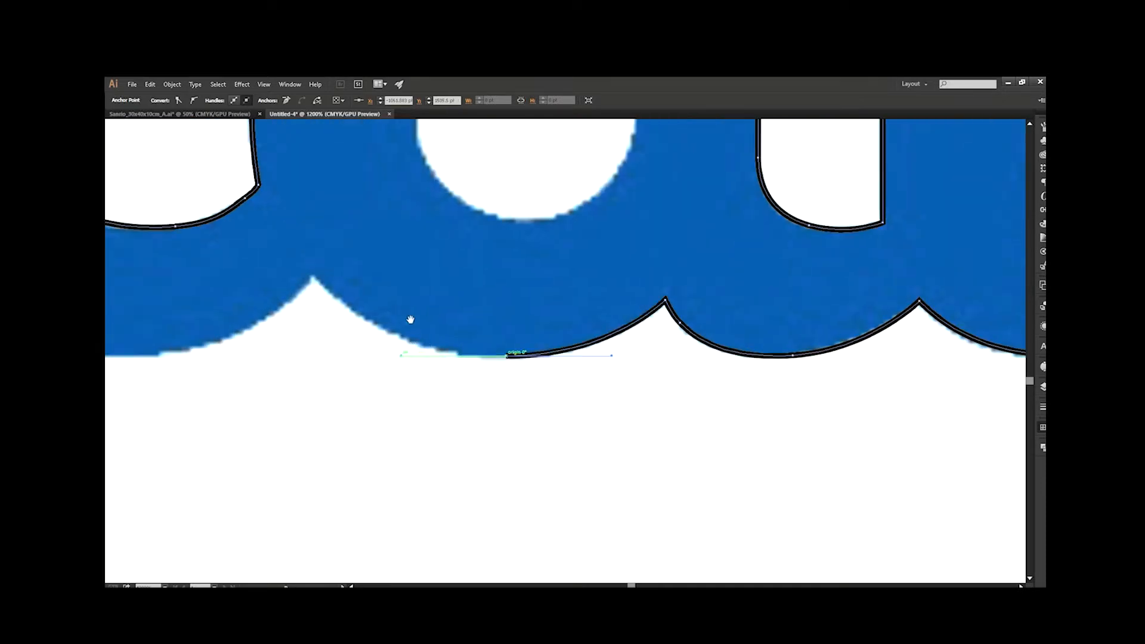
pyautogui.moveTo(319, 305); pyautogui.dragTo(524, 377)
pyautogui.click(517, 350)
pyautogui.moveTo(632, 358); pyautogui.dragTo(946, 312)
pyautogui.click(610, 382)
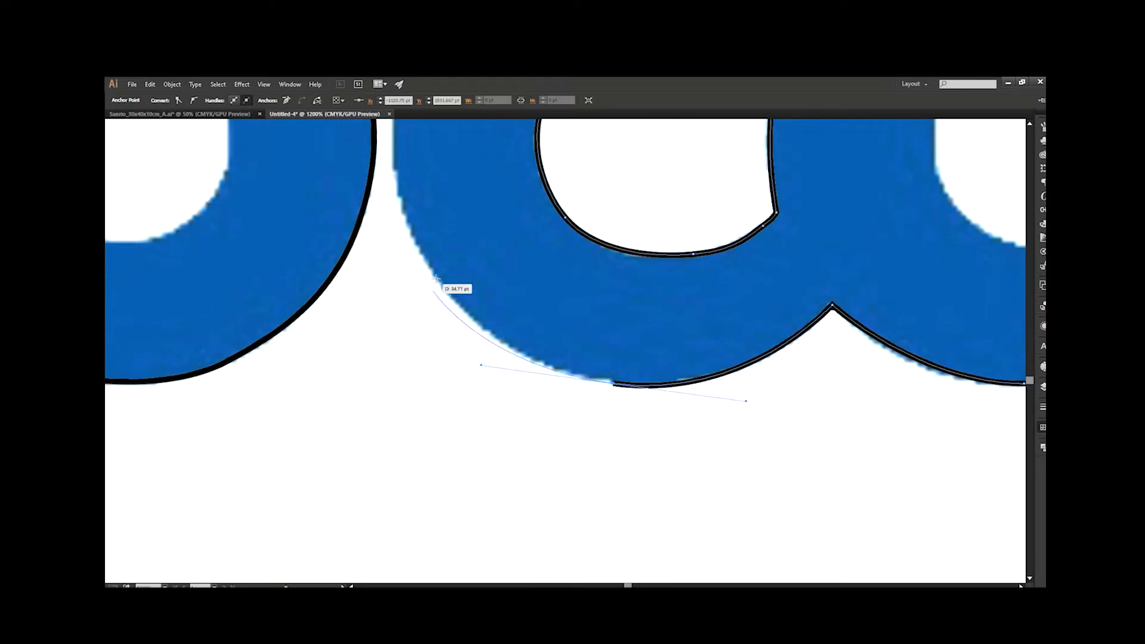
pyautogui.click(416, 240)
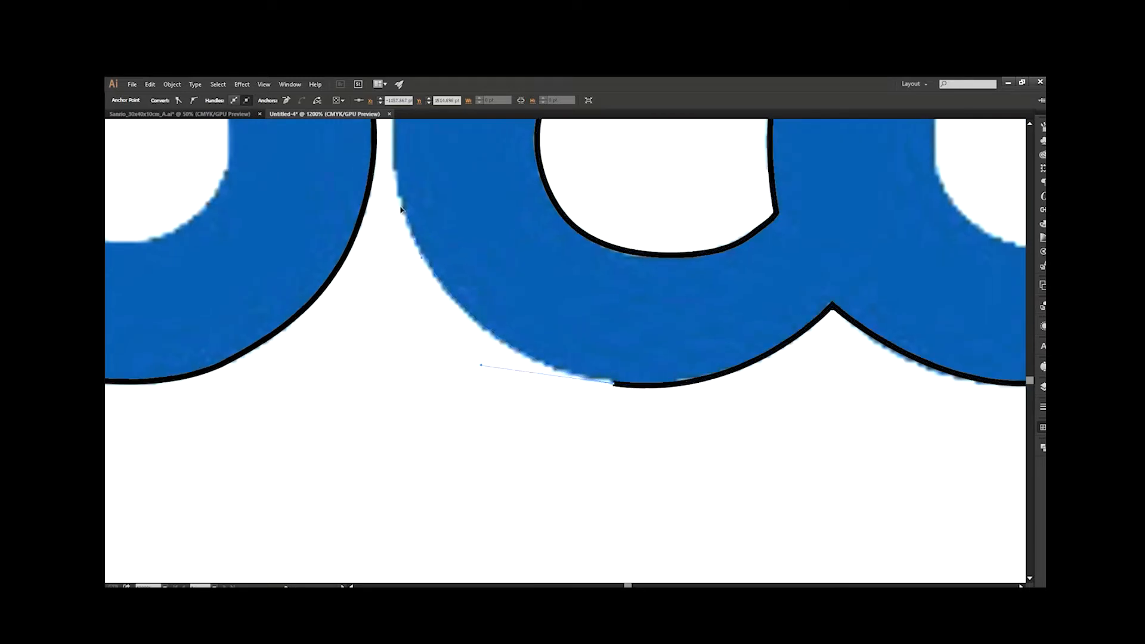
# Trace the remaining outer curve of the "c" up and over towards the path's starting tip
pyautogui.scroll(4, 450, 287)
pyautogui.hscroll(-1, 450, 286)
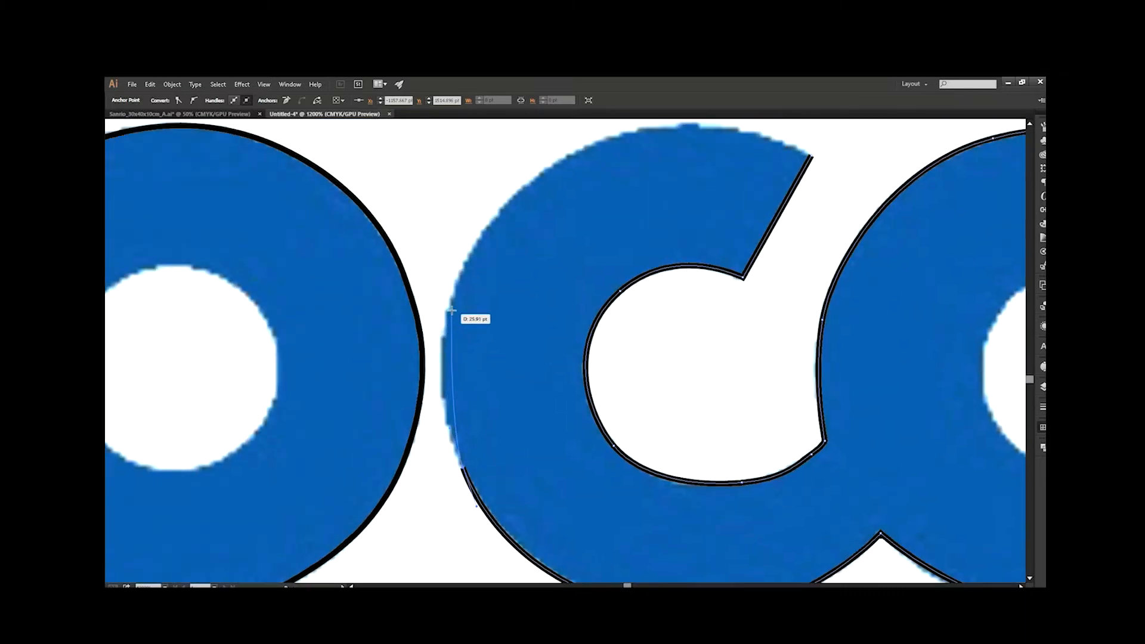
pyautogui.scroll(3, 477, 225)
pyautogui.hscroll(2, 477, 225)
pyautogui.moveTo(430, 310); pyautogui.dragTo(573, 258)
pyautogui.moveTo(676, 289); pyautogui.dragTo(692, 292)
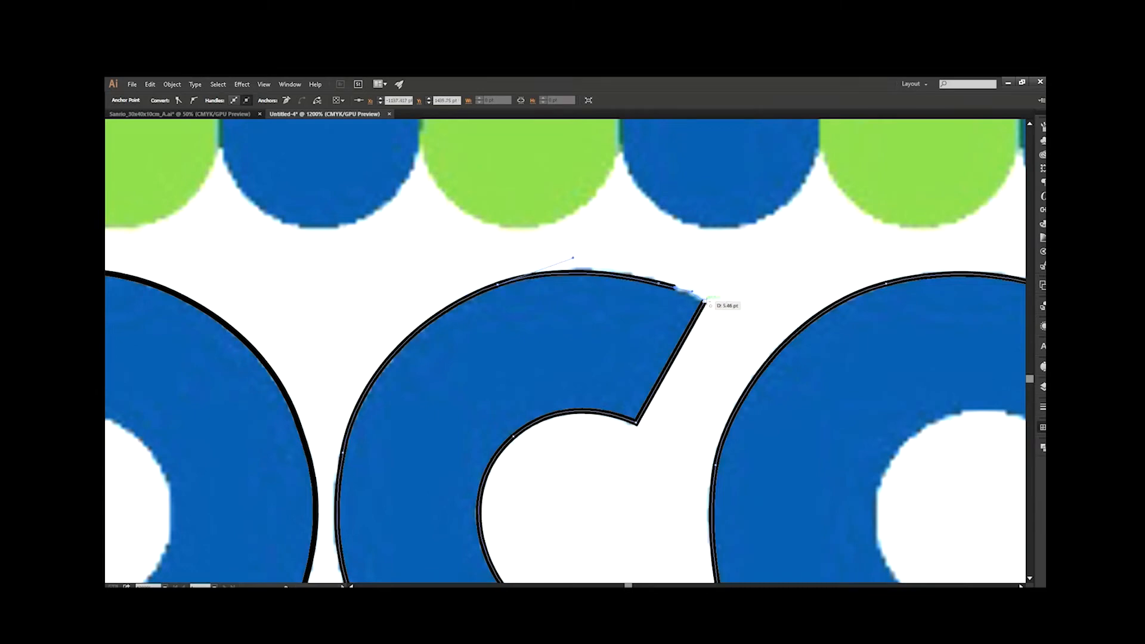
# Start a new path along the flat top edge of the "k" stem
pyautogui.scroll(-3, 721, 297)
pyautogui.moveTo(785, 308); pyautogui.dragTo(522, 297)
pyautogui.moveTo(726, 309); pyautogui.dragTo(387, 302)
pyautogui.moveTo(475, 311); pyautogui.dragTo(220, 327)
pyautogui.scroll(2, 474, 246)
pyautogui.scroll(2, 473, 225)
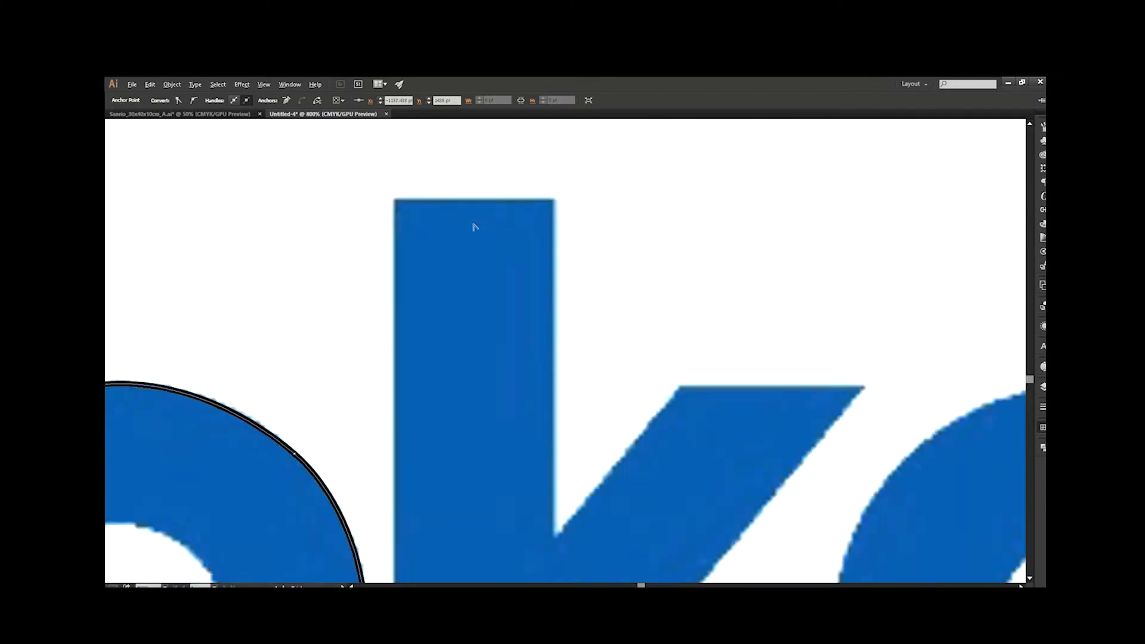
pyautogui.click(363, 187)
pyautogui.click(573, 193)
# Trace the upper arm of the "k" with straight segments and continue down the outer edge of its leg to the baseline
pyautogui.scroll(-3, 570, 334)
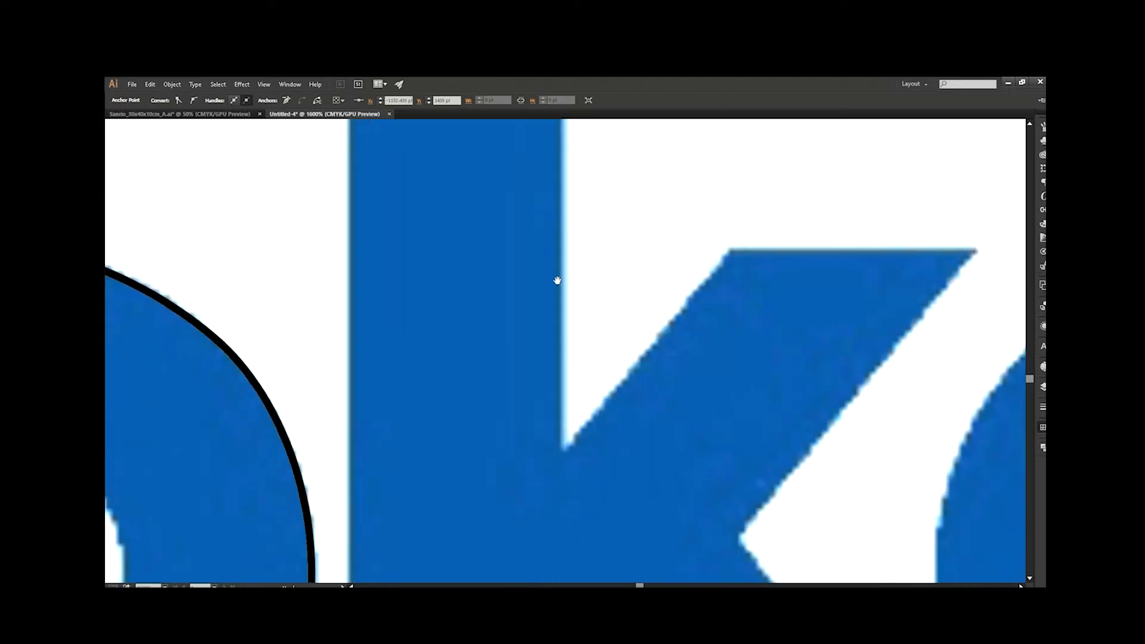
pyautogui.click(730, 251)
pyautogui.moveTo(585, 290); pyautogui.dragTo(295, 330)
pyautogui.click(687, 294)
pyautogui.scroll(-3, 687, 293)
pyautogui.hscroll(-3, 687, 294)
pyautogui.click(660, 359)
pyautogui.scroll(-3, 669, 375)
pyautogui.hscroll(3, 670, 375)
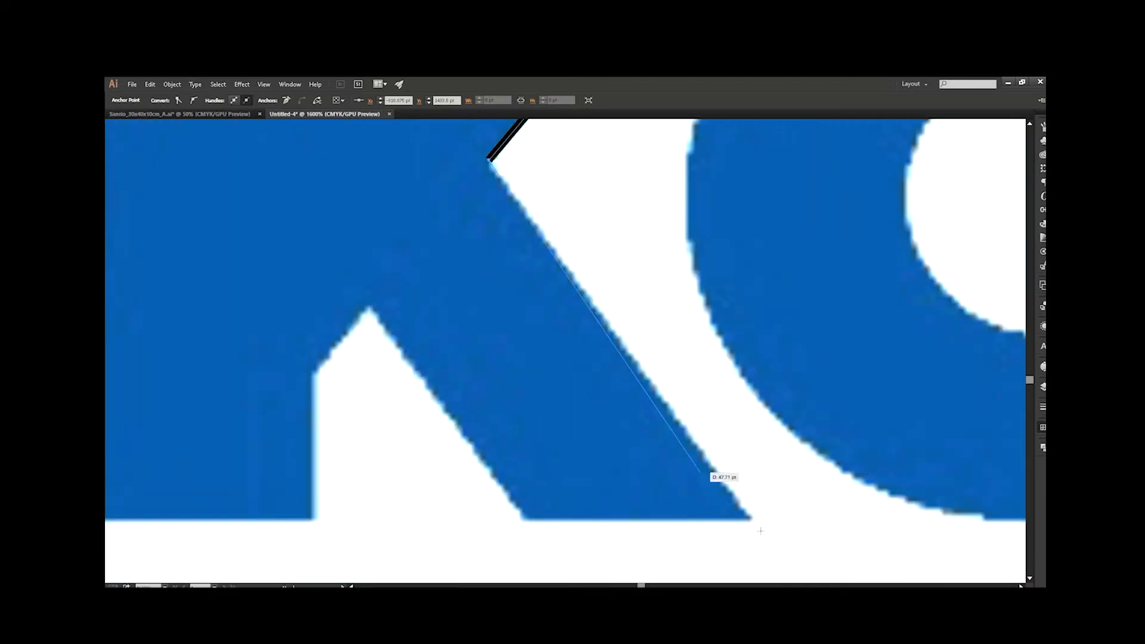
pyautogui.click(746, 515)
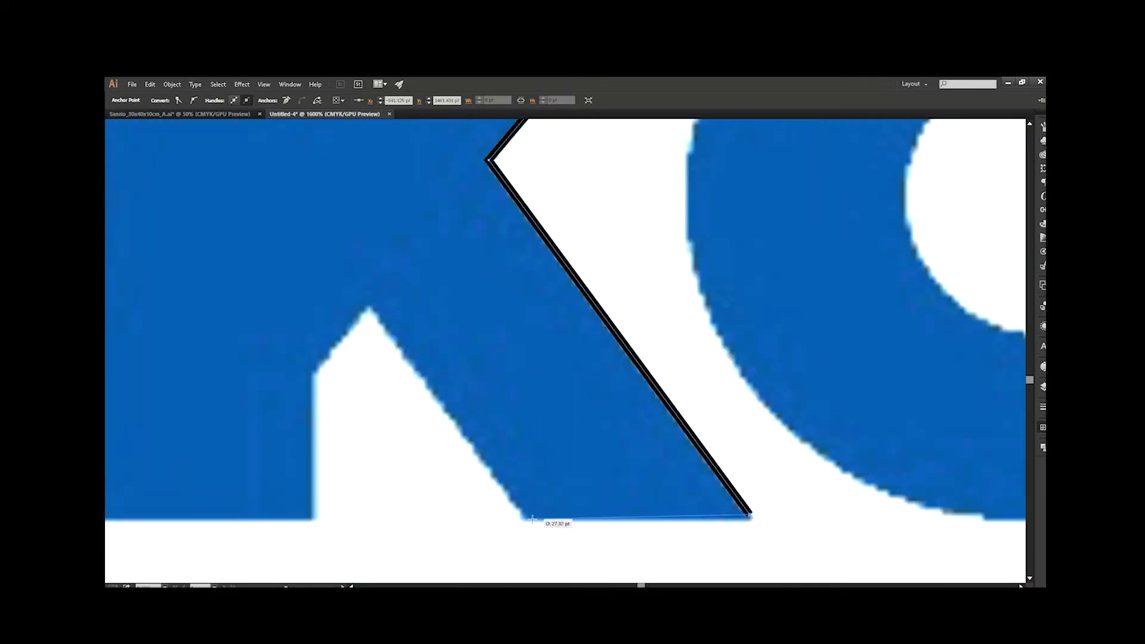
# Trace the base of the "k" leg, the inner notch and the lower stem with straight segments along the baseline
pyautogui.click(524, 517)
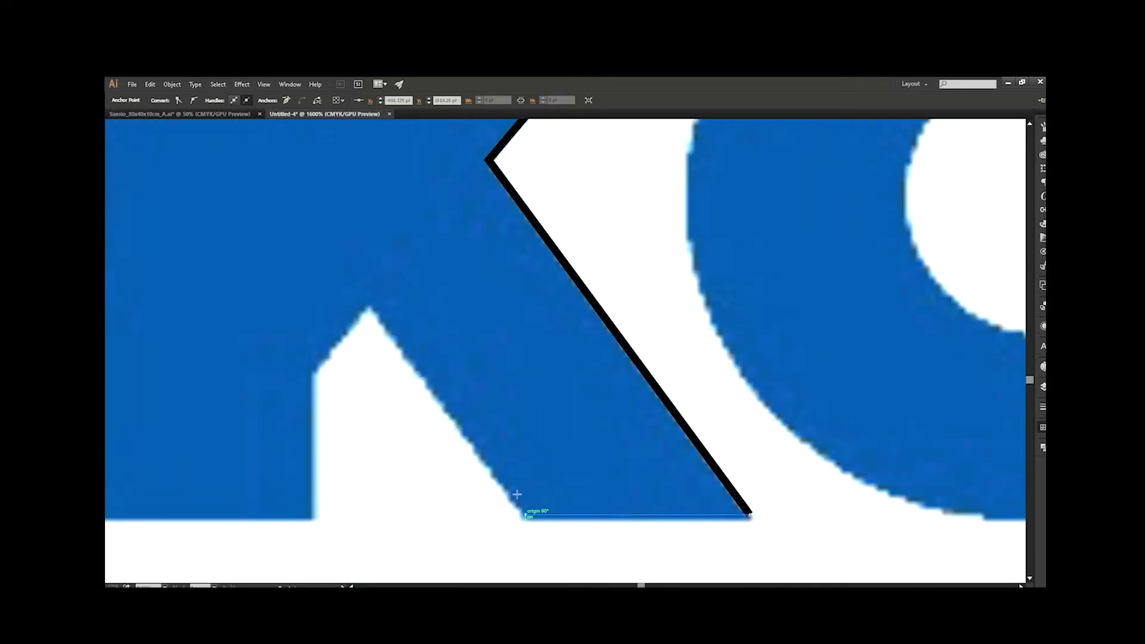
pyautogui.click(367, 308)
pyautogui.moveTo(501, 294); pyautogui.dragTo(708, 218)
pyautogui.click(519, 301)
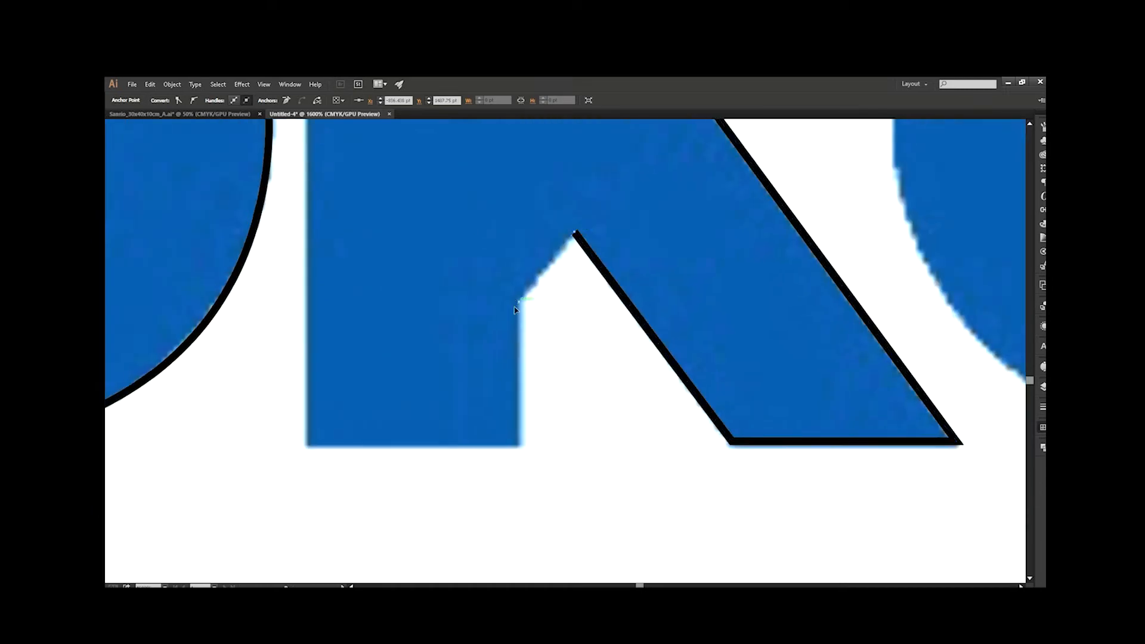
pyautogui.click(520, 445)
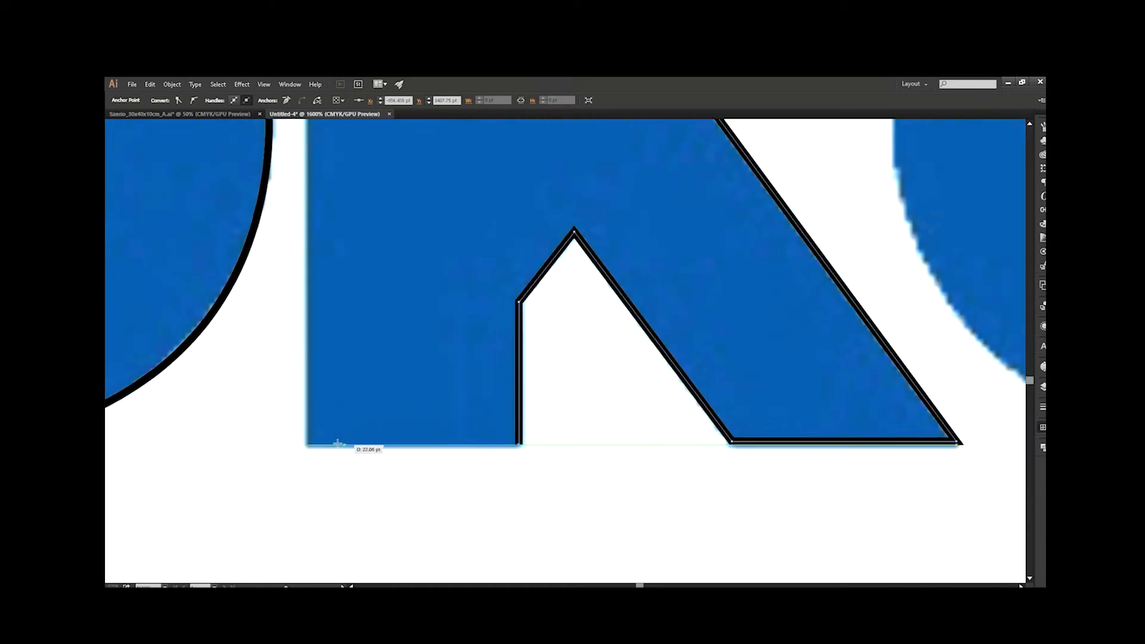
pyautogui.click(307, 445)
# Close the "k" outline by running a straight segment from the baseline up the outer edge of its stem
pyautogui.scroll(10, 358, 417)
pyautogui.hscroll(-2, 358, 418)
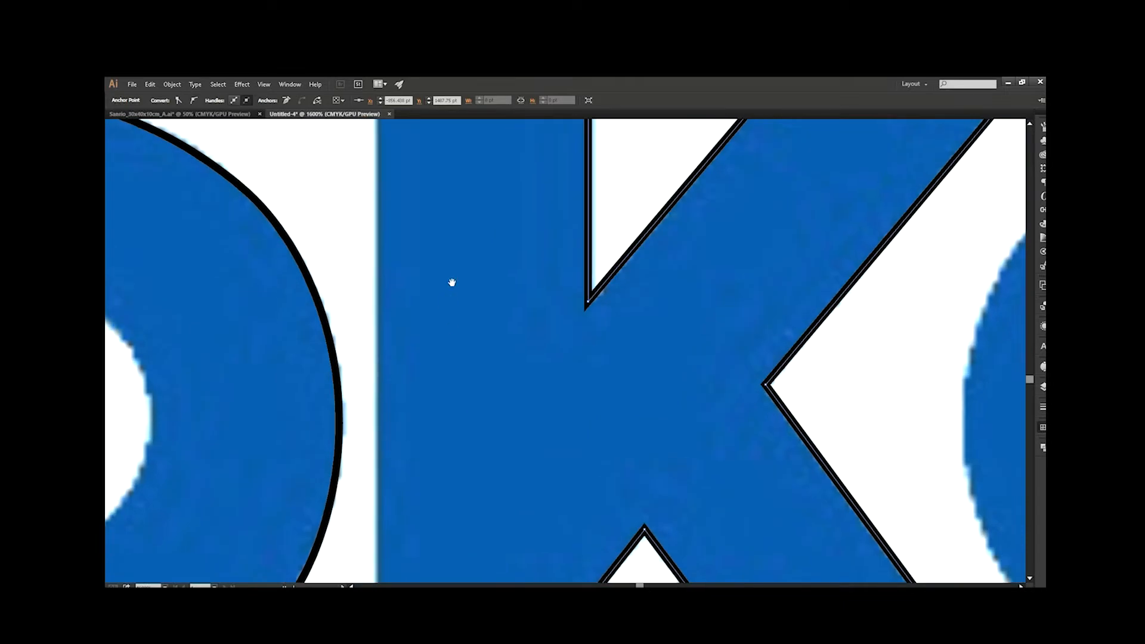
pyautogui.scroll(-1, 400, 245)
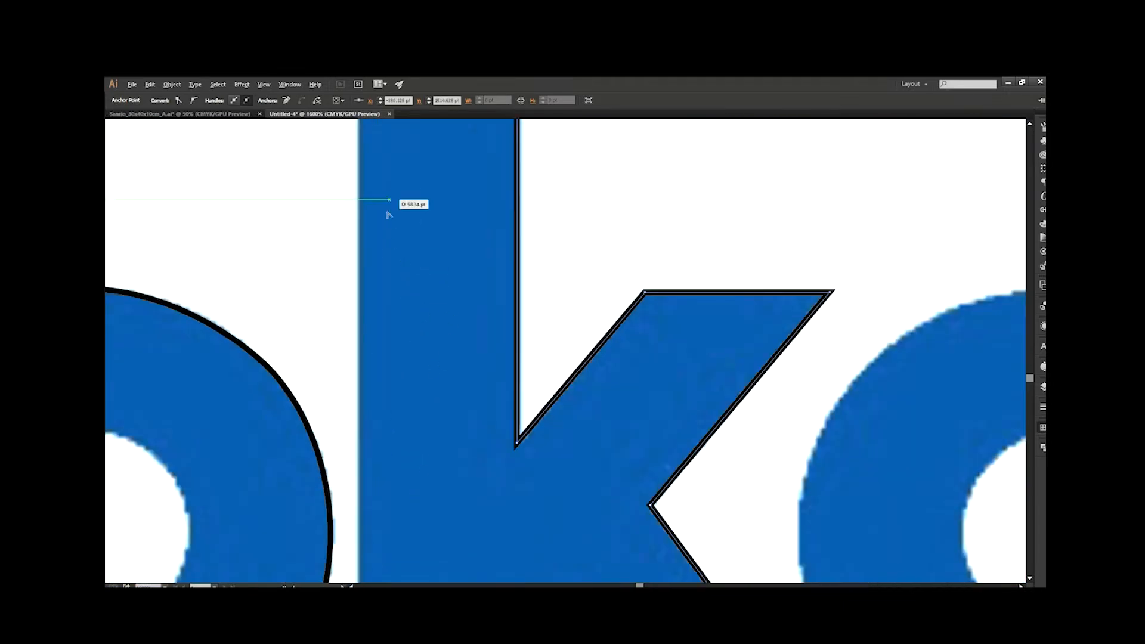
pyautogui.scroll(-2, 390, 210)
pyautogui.moveTo(395, 233); pyautogui.dragTo(384, 255)
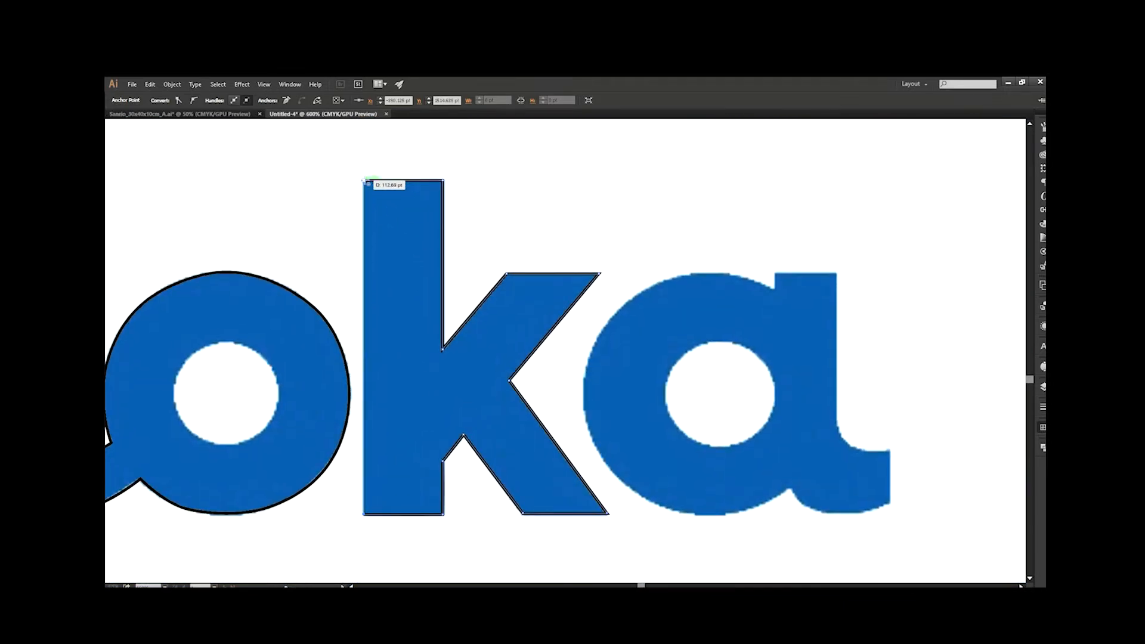
pyautogui.click(365, 180)
# Start a new path on the final "a", tracing the stem's flat top, its outer edge, the tail curve and the tail's vertical end
pyautogui.moveTo(756, 284); pyautogui.dragTo(553, 227)
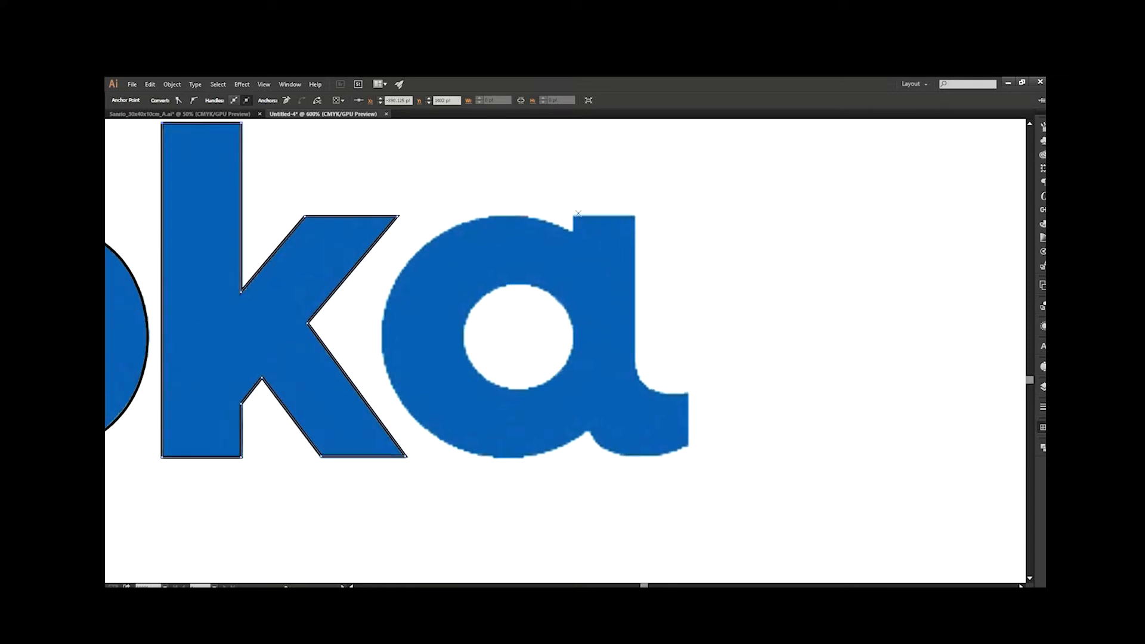
pyautogui.click(573, 214)
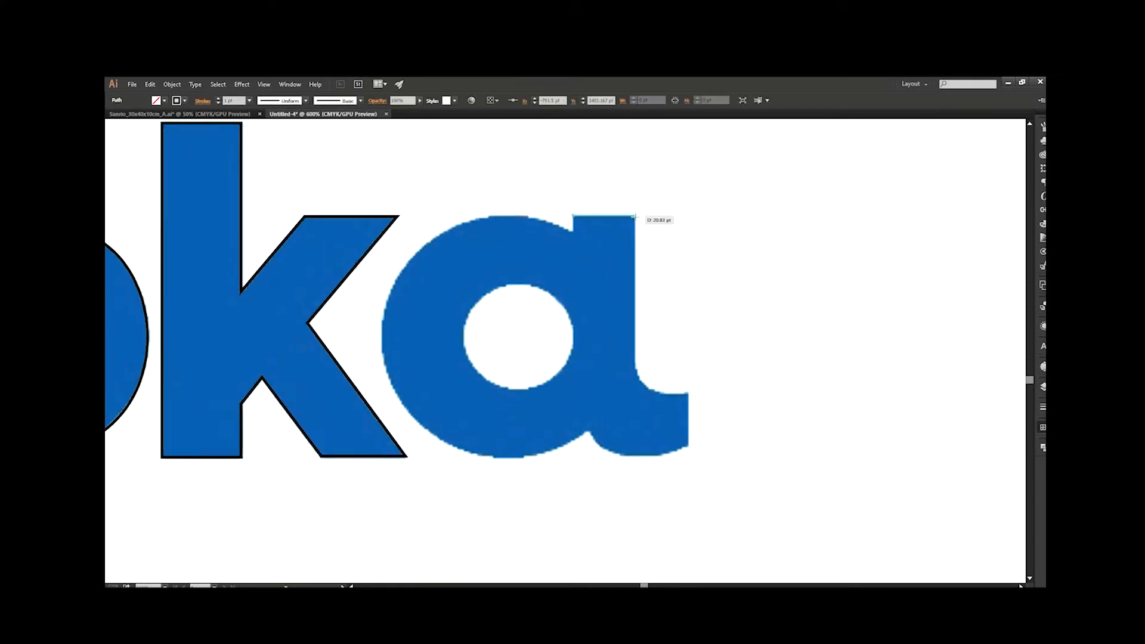
pyautogui.click(635, 345)
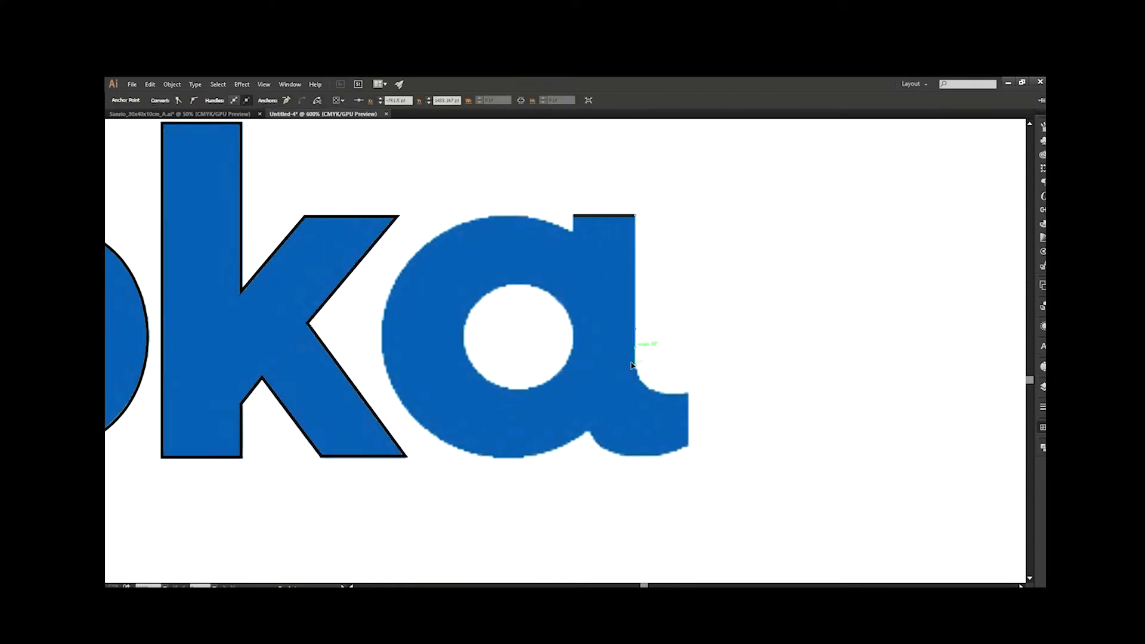
pyautogui.moveTo(653, 390); pyautogui.dragTo(689, 395)
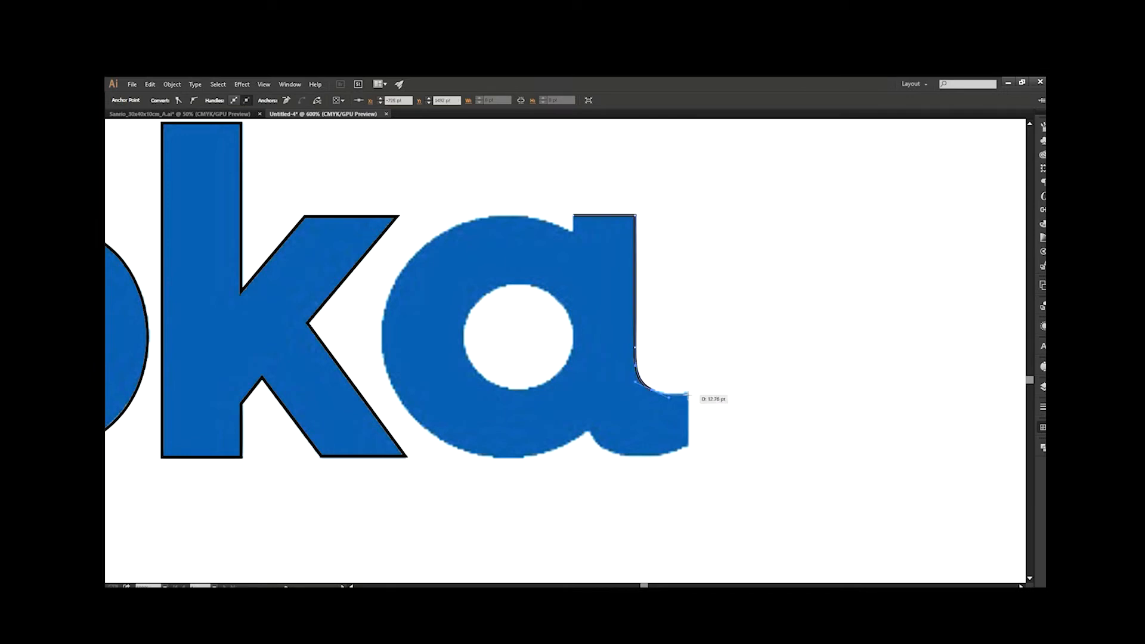
pyautogui.click(688, 394)
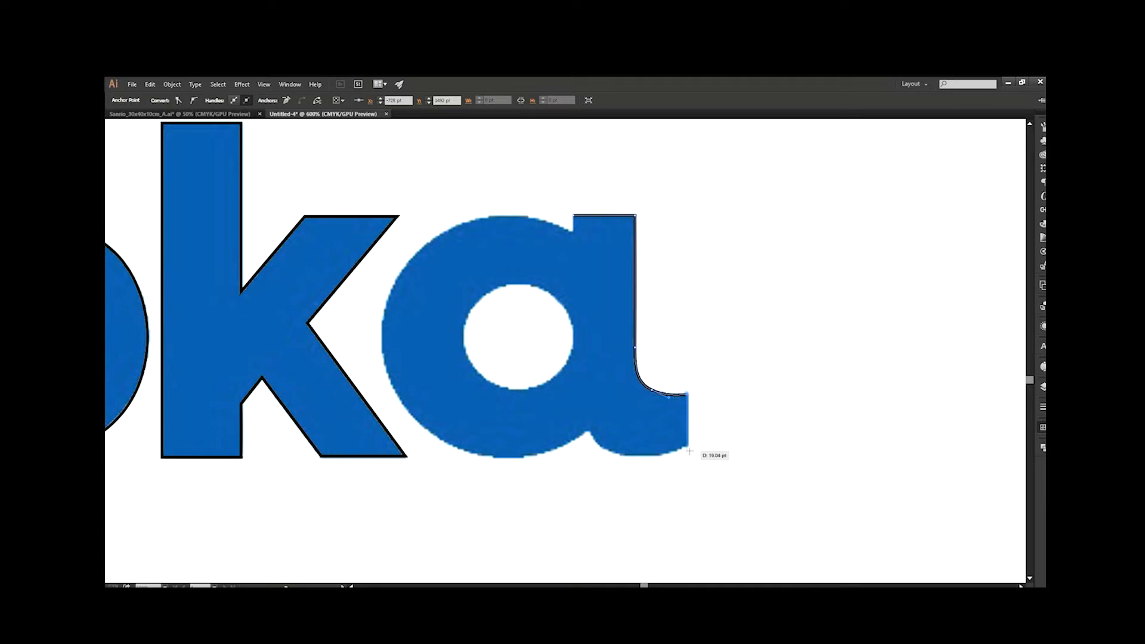
pyautogui.click(689, 449)
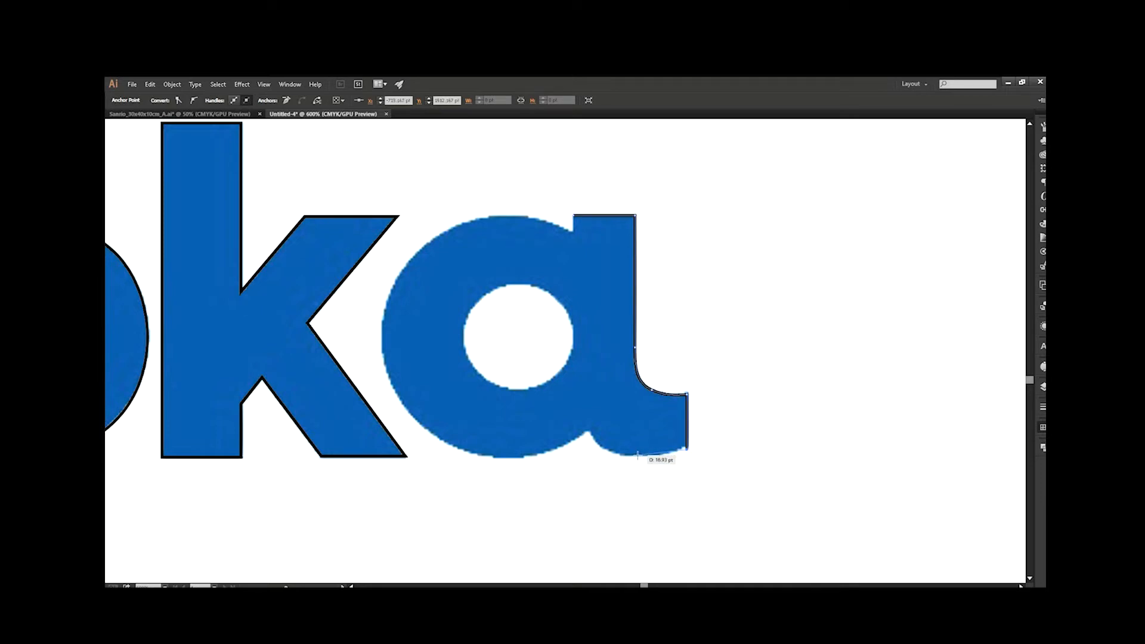
# Trace the curved underside of the final "a" tail up to the notch where it meets the bowl
pyautogui.moveTo(637, 457); pyautogui.dragTo(618, 458)
pyautogui.click(615, 458)
pyautogui.scroll(2, 598, 445)
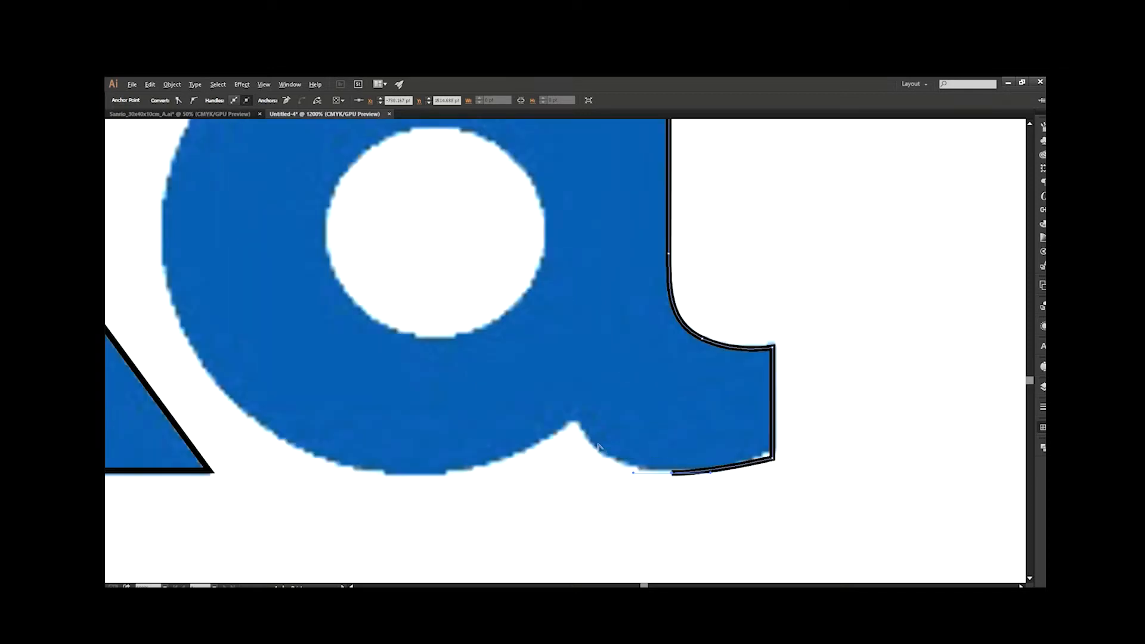
pyautogui.moveTo(592, 441); pyautogui.dragTo(572, 424)
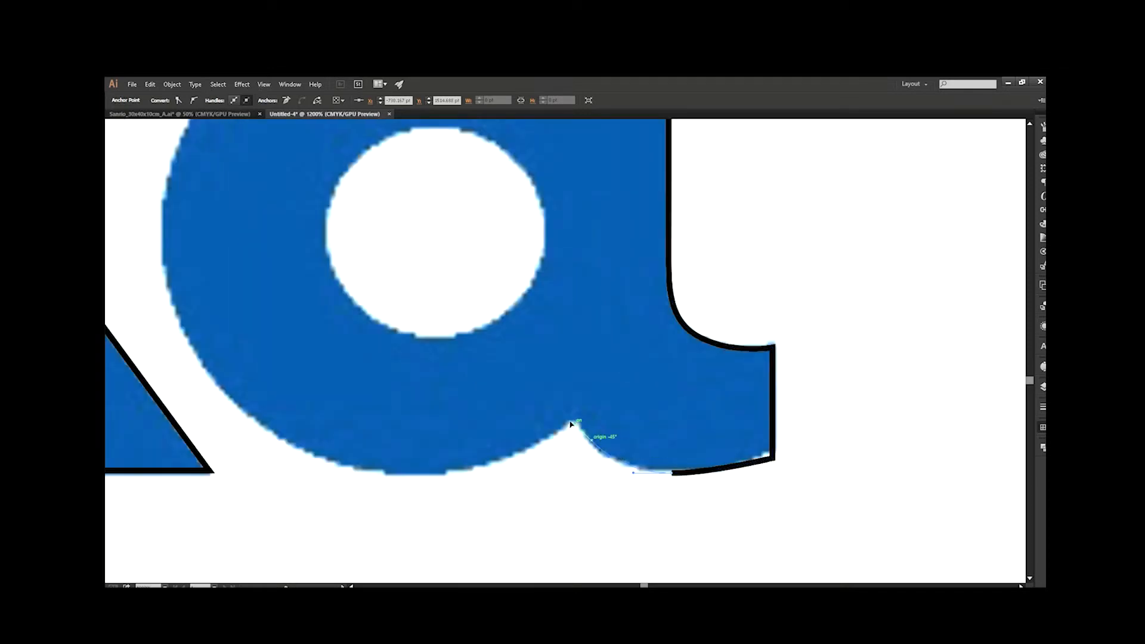
# Trace the outer bowl of the final "a" from the notch around to the stem and close the outline
pyautogui.moveTo(581, 422); pyautogui.dragTo(430, 471)
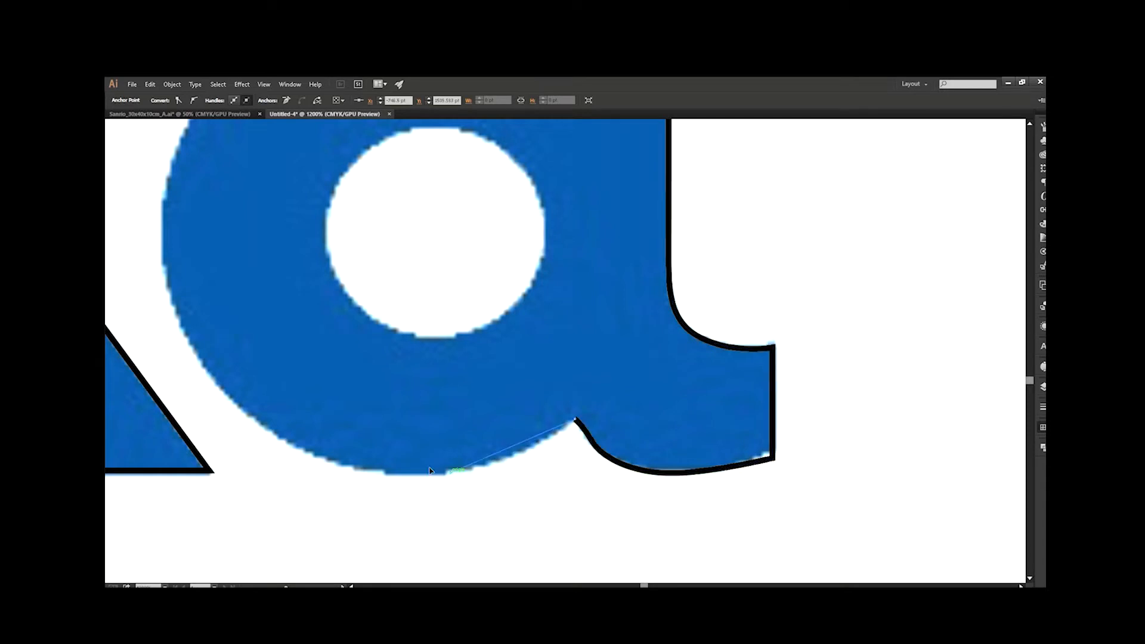
pyautogui.moveTo(342, 440); pyautogui.dragTo(530, 469)
pyautogui.moveTo(393, 396); pyautogui.dragTo(326, 300)
pyautogui.moveTo(395, 180); pyautogui.dragTo(422, 386)
pyautogui.moveTo(424, 326); pyautogui.dragTo(478, 257)
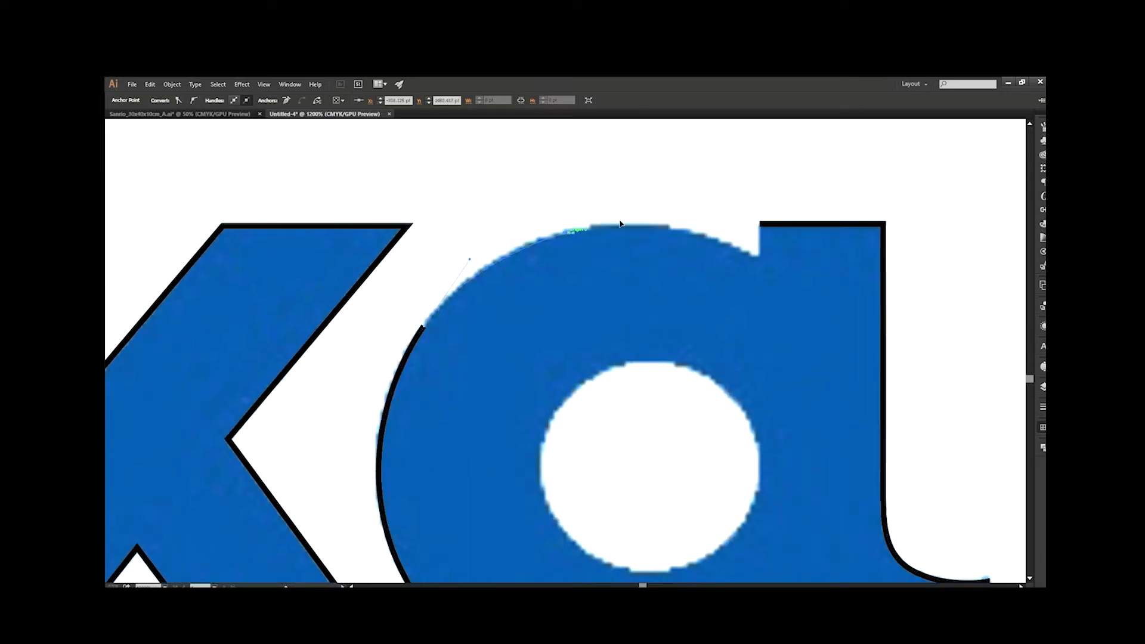
pyautogui.moveTo(615, 220); pyautogui.dragTo(618, 220)
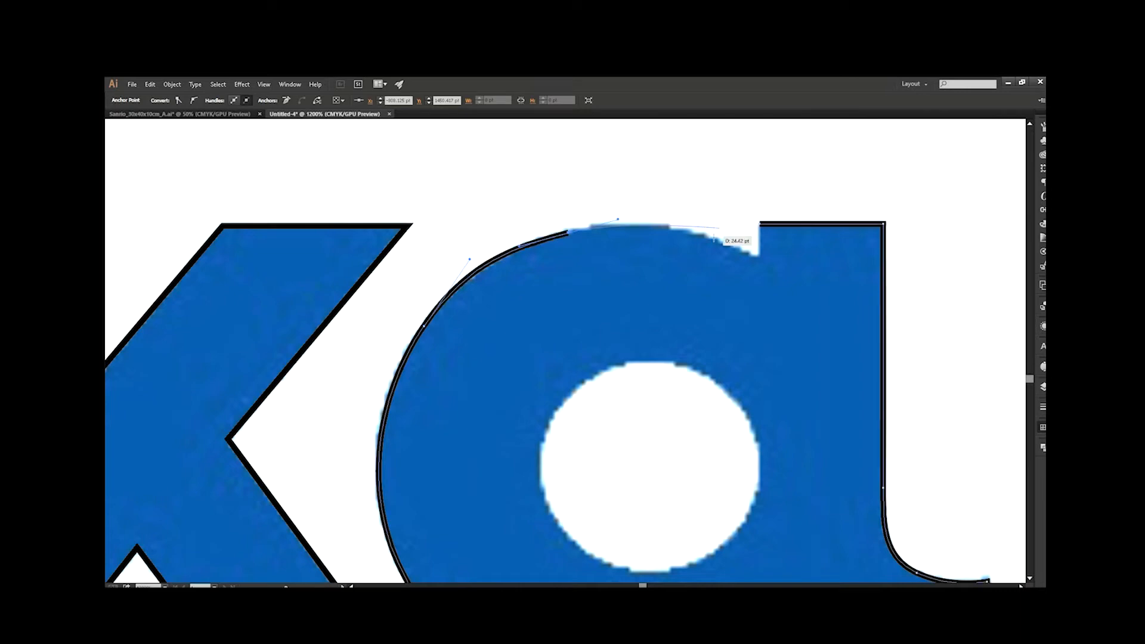
pyautogui.moveTo(710, 238); pyautogui.dragTo(733, 240)
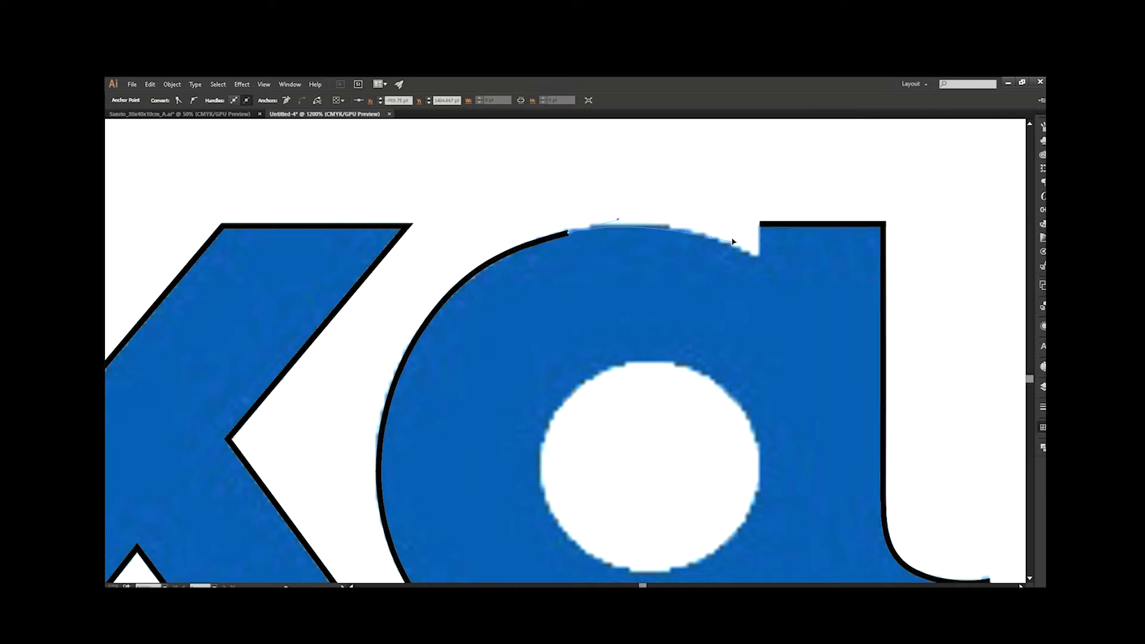
pyautogui.click(759, 258)
pyautogui.moveTo(767, 226); pyautogui.dragTo(785, 344)
# Draw a circle about 35.5 pt in diameter and fit it over the counter of the first "o"
pyautogui.scroll(-5, 757, 233)
pyautogui.scroll(3, 467, 383)
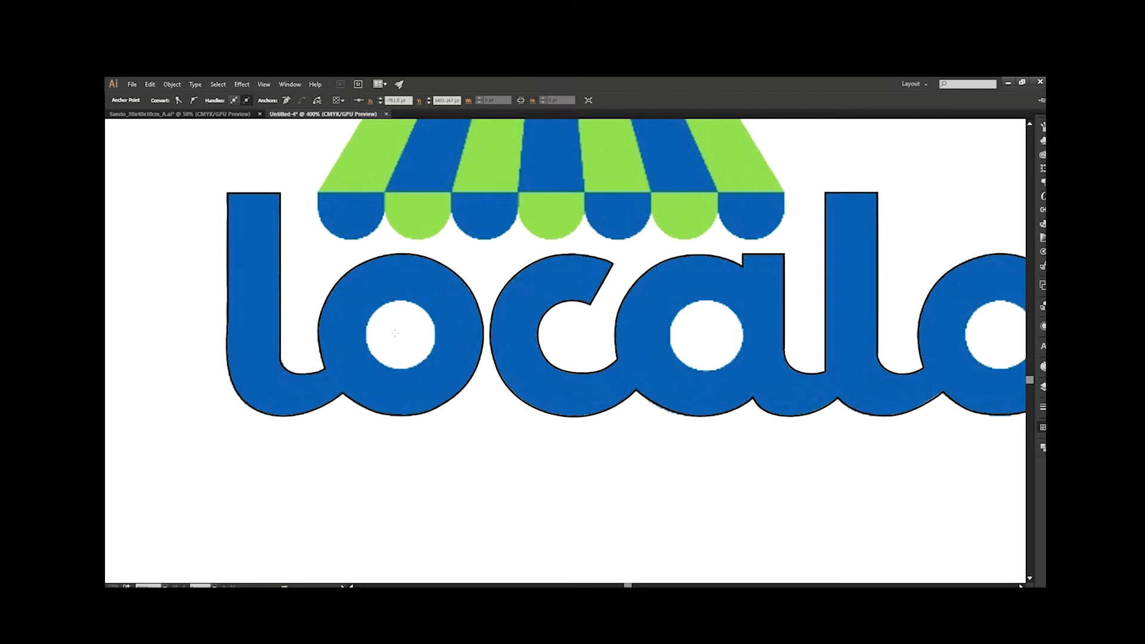
pyautogui.moveTo(397, 332); pyautogui.dragTo(433, 354)
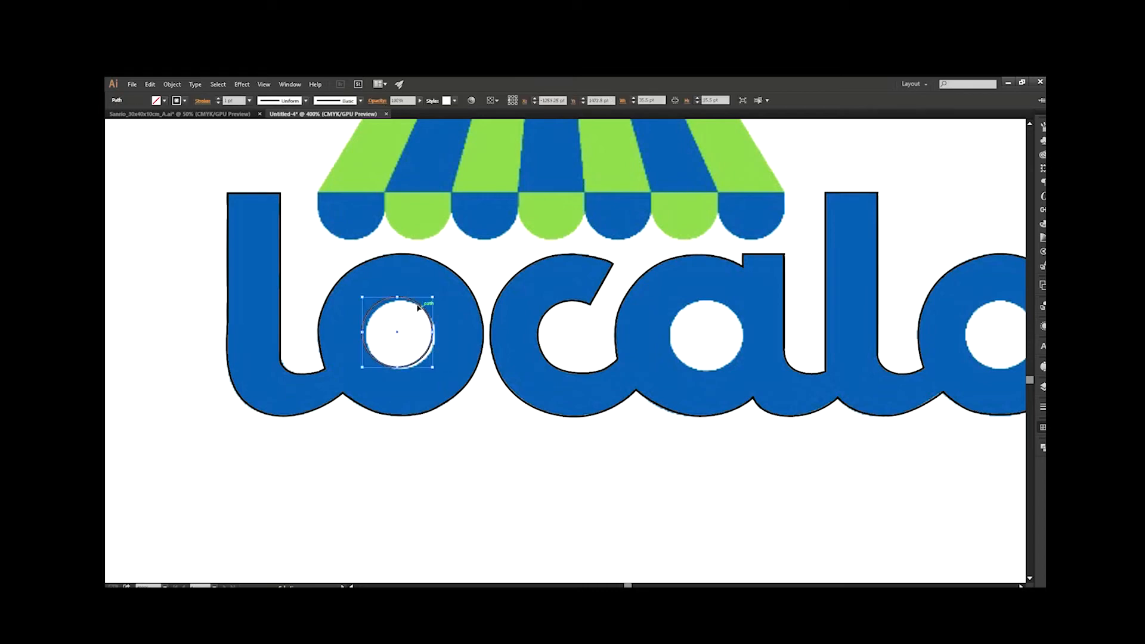
pyautogui.moveTo(423, 307); pyautogui.dragTo(433, 314)
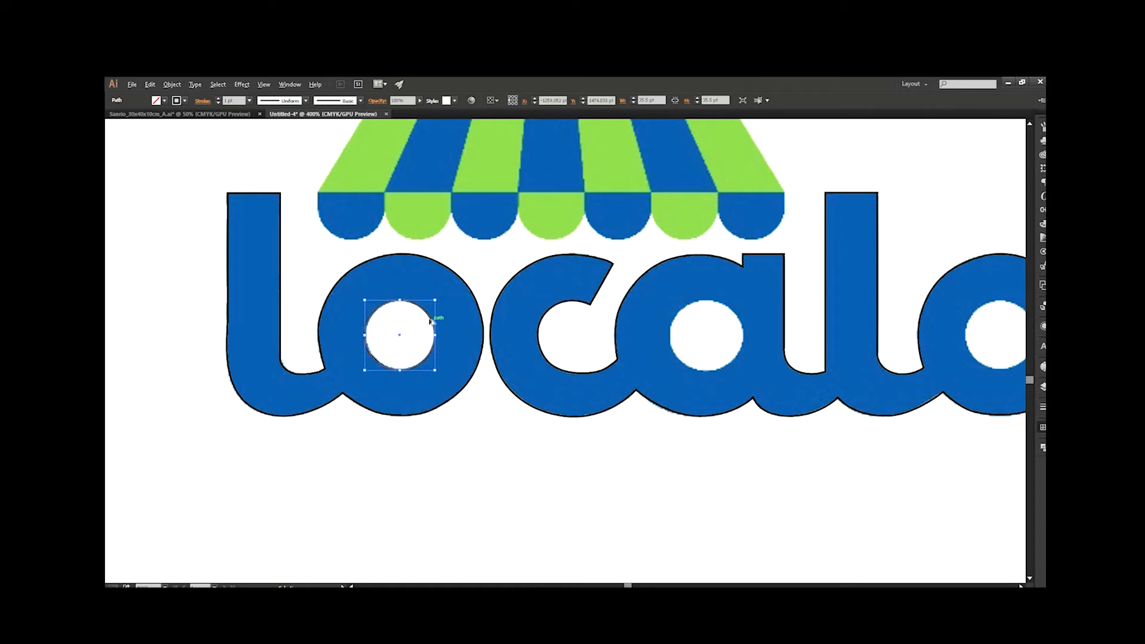
# Place copies of the circle over the counters of the first "a" and the second "o", and clear the selection
pyautogui.moveTo(431, 321); pyautogui.dragTo(302, 307)
pyautogui.scroll(2, 270, 327)
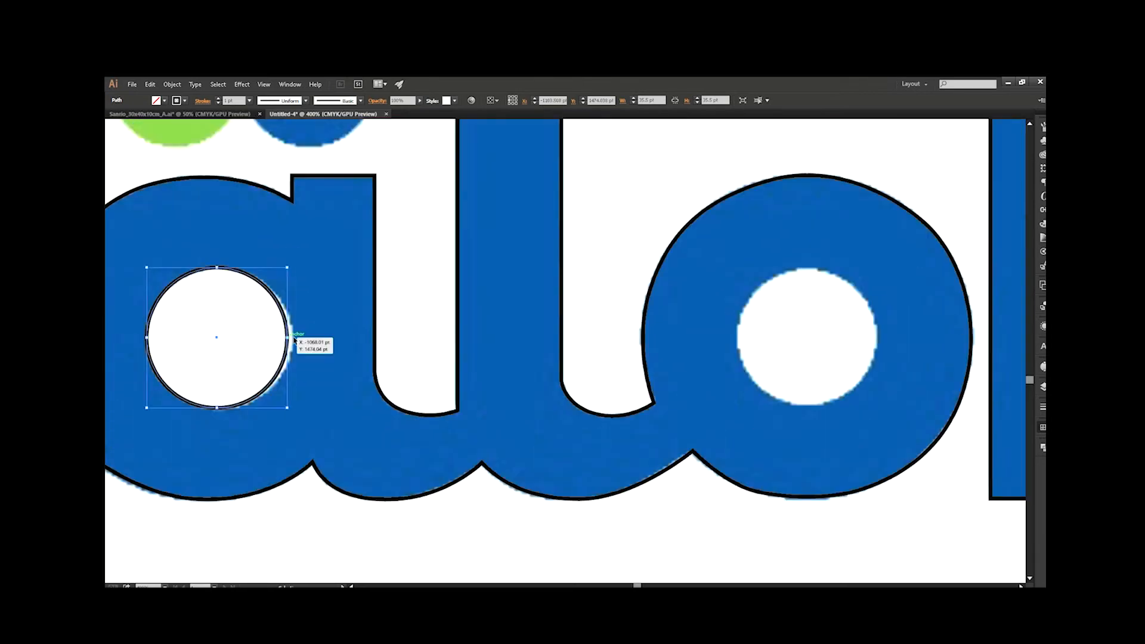
pyautogui.moveTo(286, 318); pyautogui.dragTo(873, 320)
pyautogui.scroll(-5, 873, 320)
pyautogui.moveTo(841, 264); pyautogui.dragTo(400, 344)
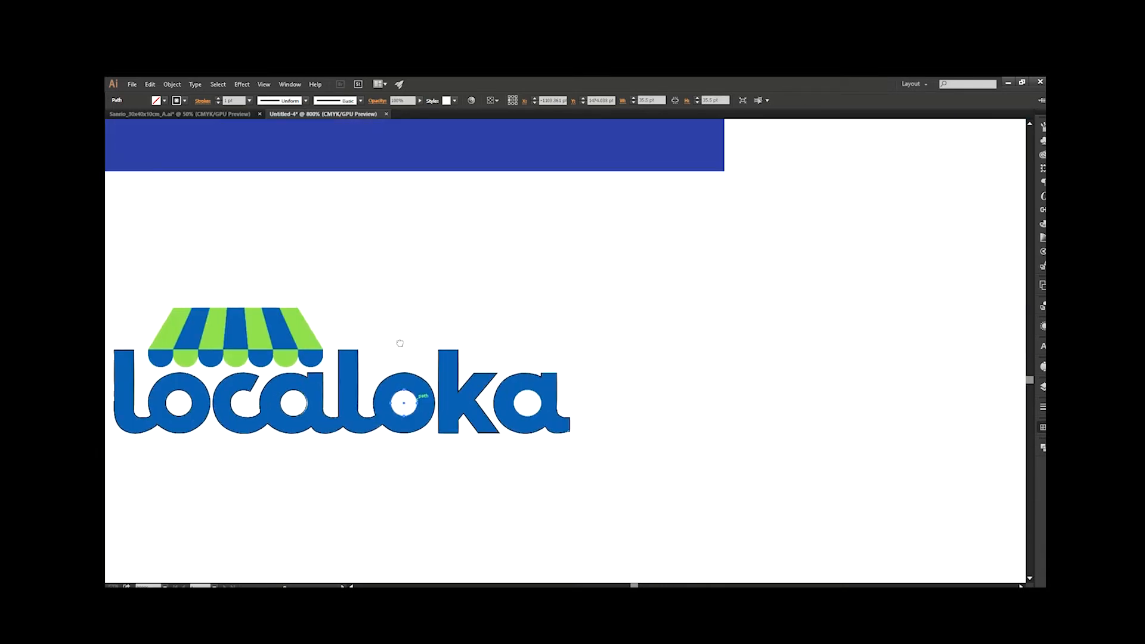
pyautogui.scroll(3, 424, 358)
pyautogui.click(351, 307)
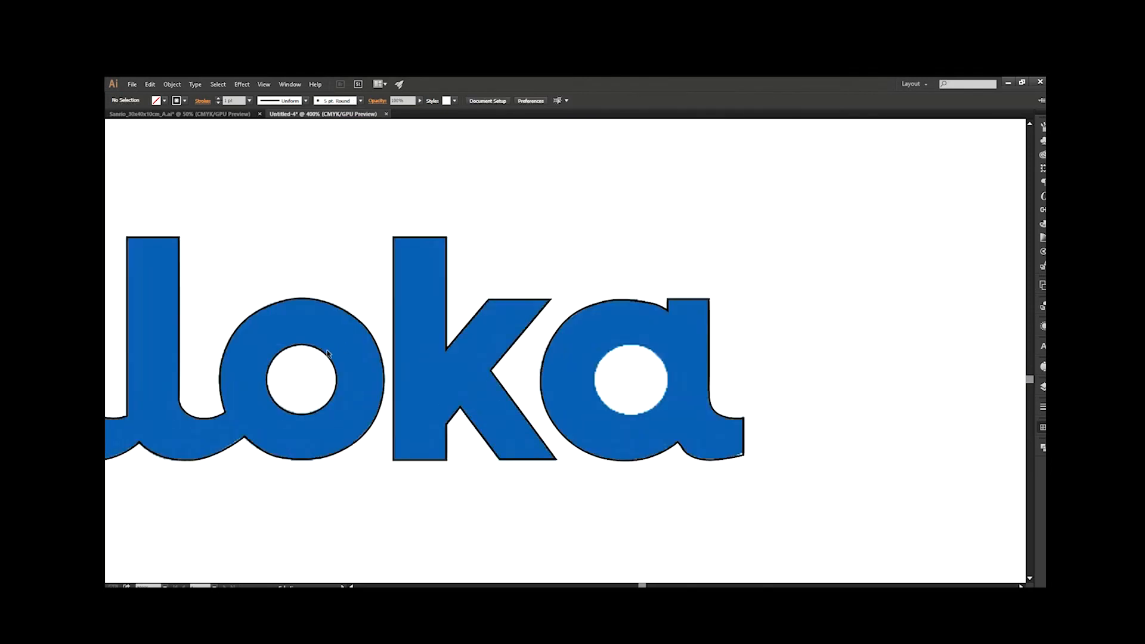